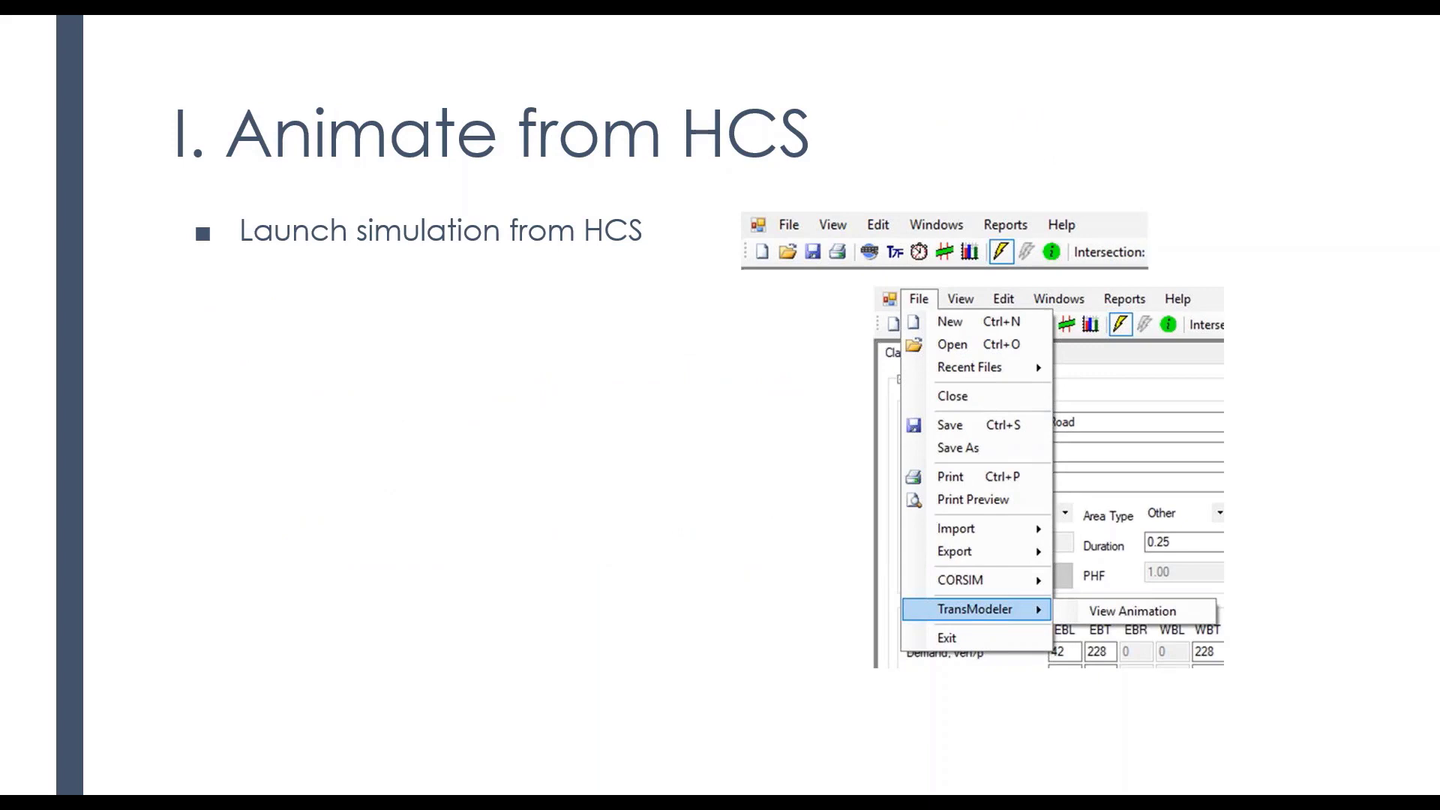
Exit the slideshow to edit the deck at slide 14, Animate from HCS
key("Escape")
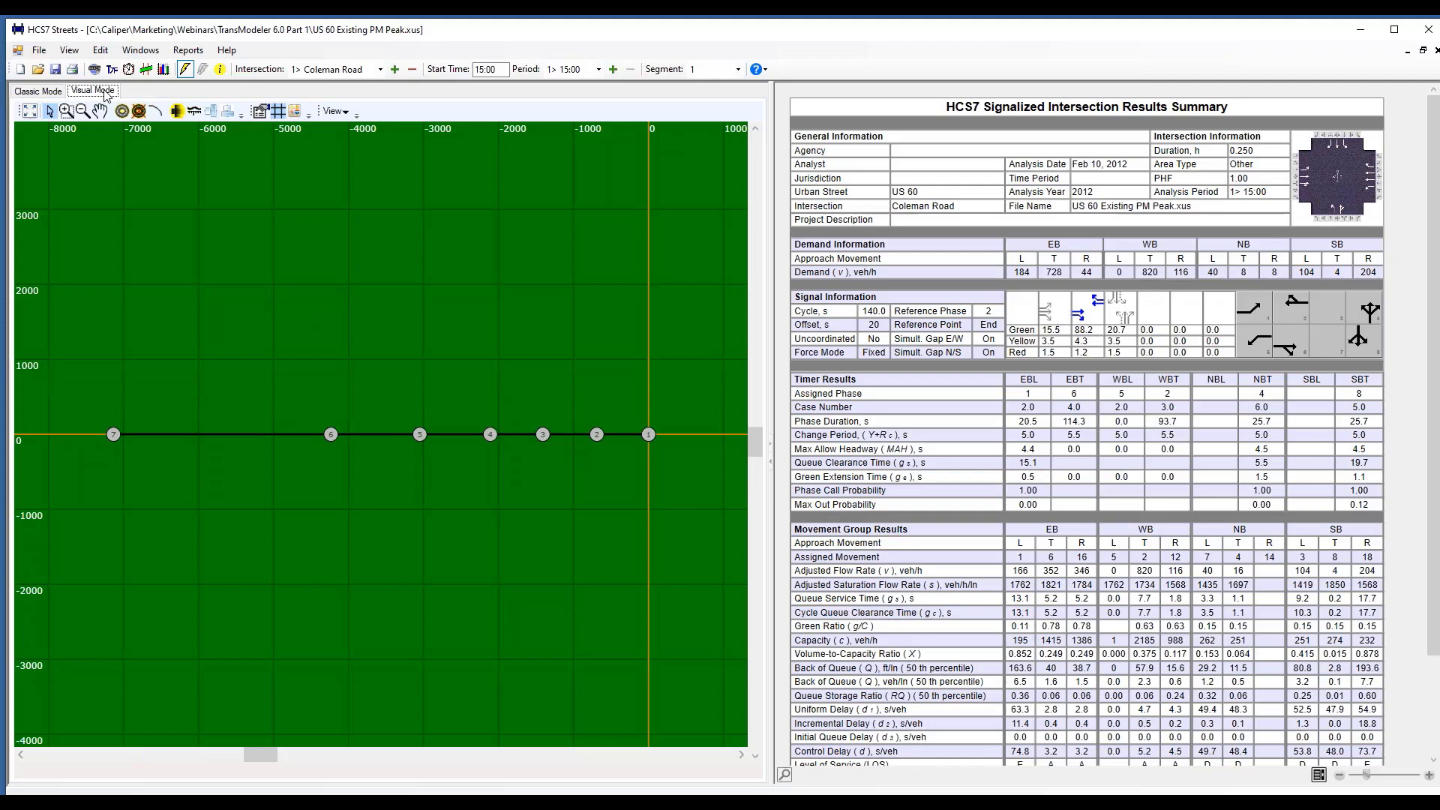
Review the US 60 inputs in Classic Mode, then return to the Visual Mode corridor map
left_click(39, 92)
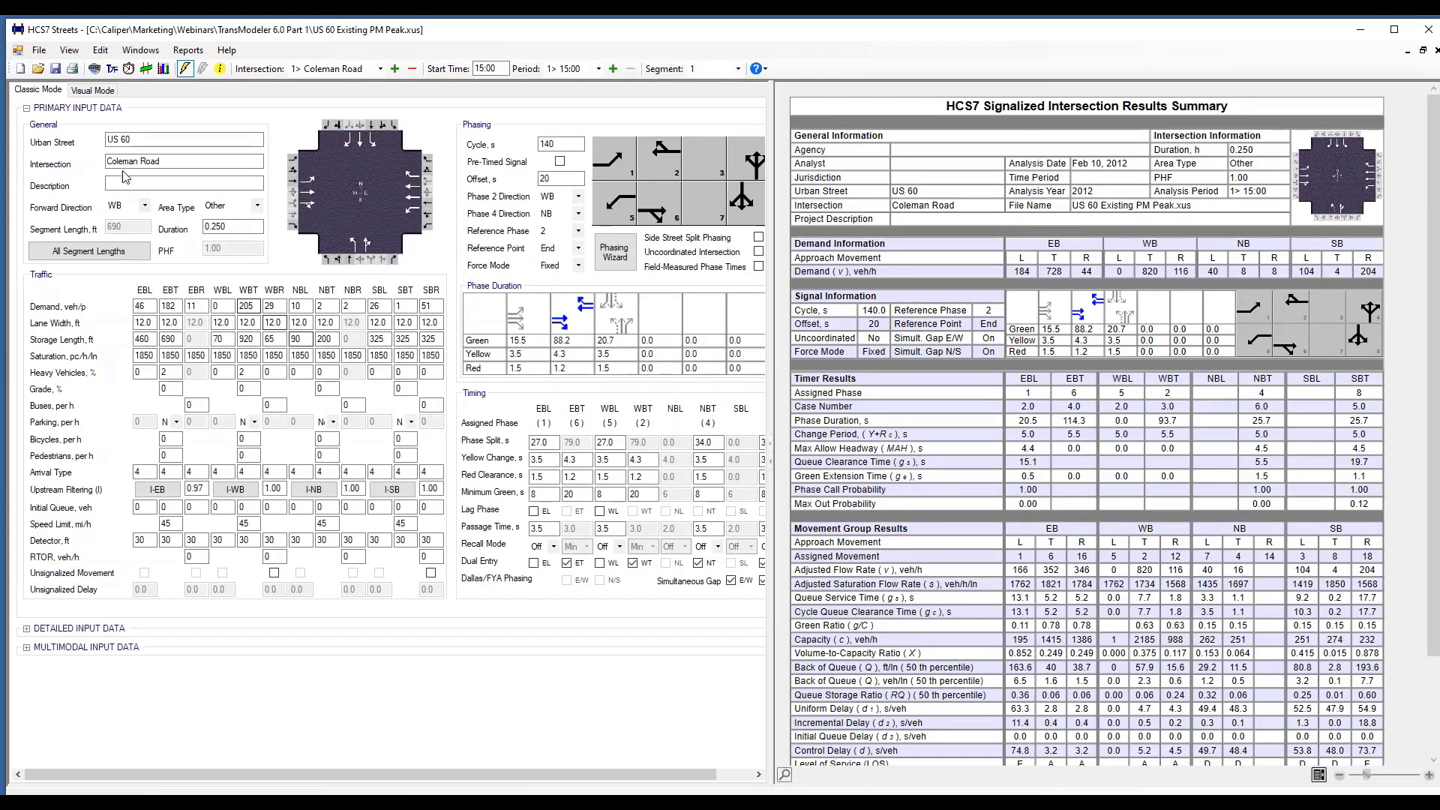
left_click(94, 90)
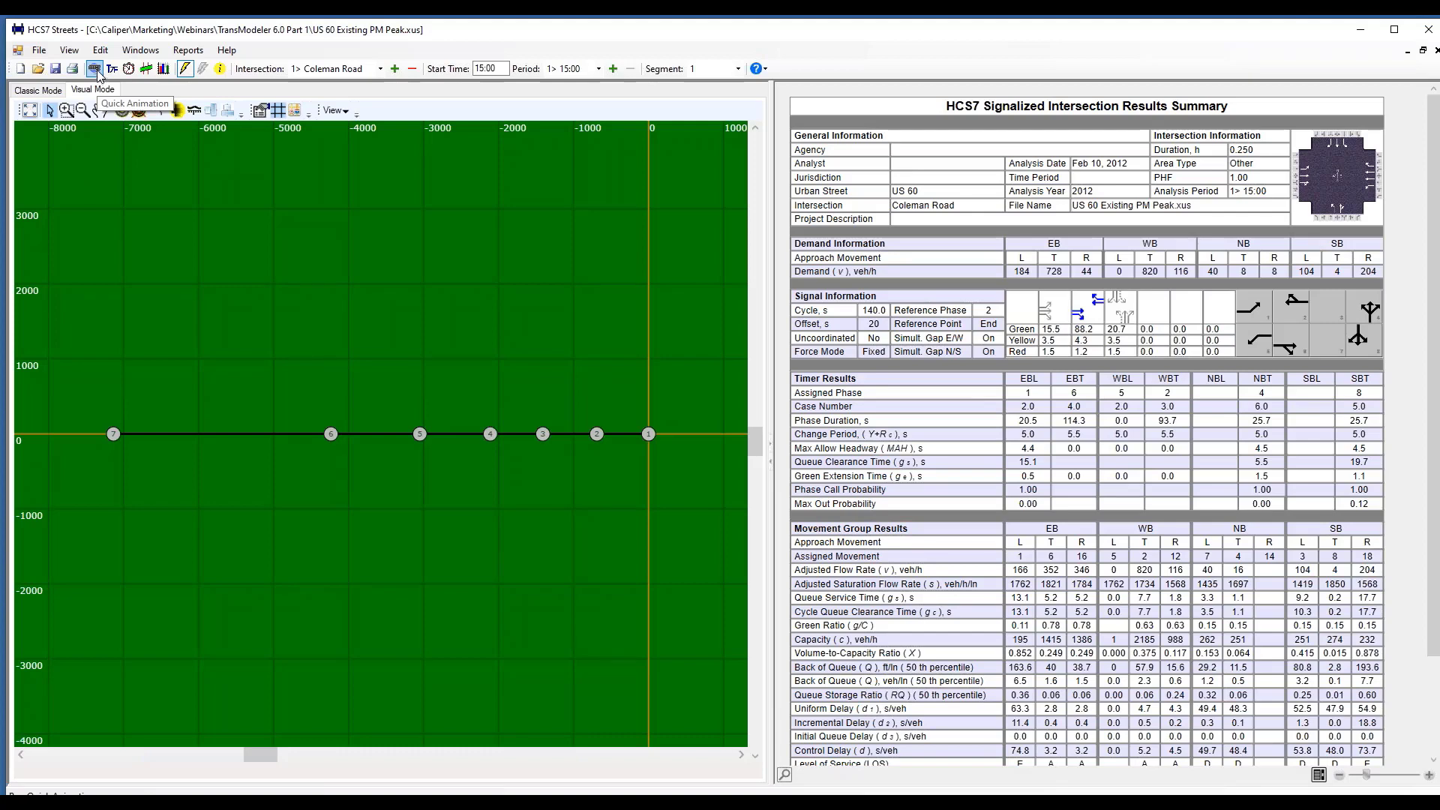
Send the US 60 file to TransModeler SE as a View Animation simulation project
left_click(39, 50)
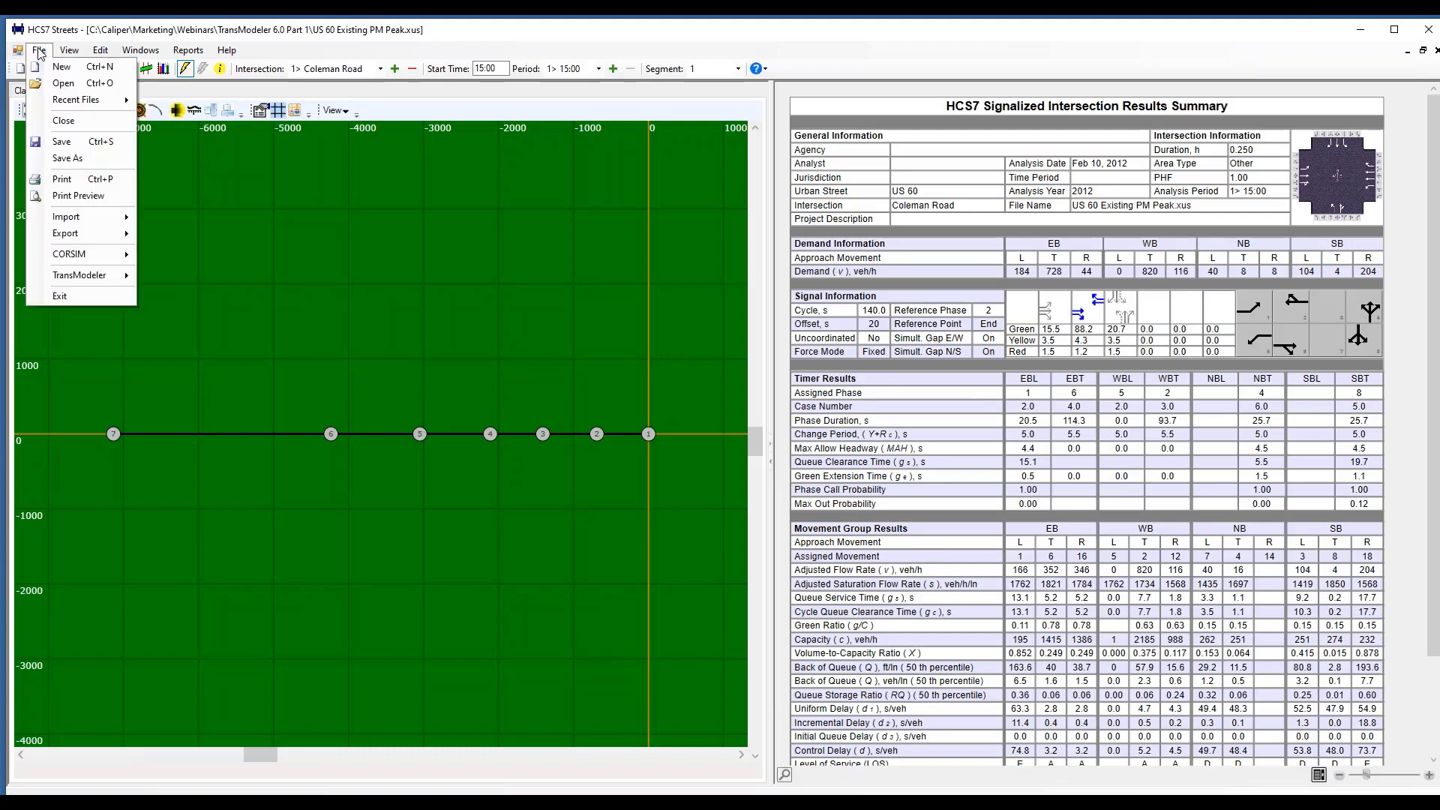
mouse_move(75, 275)
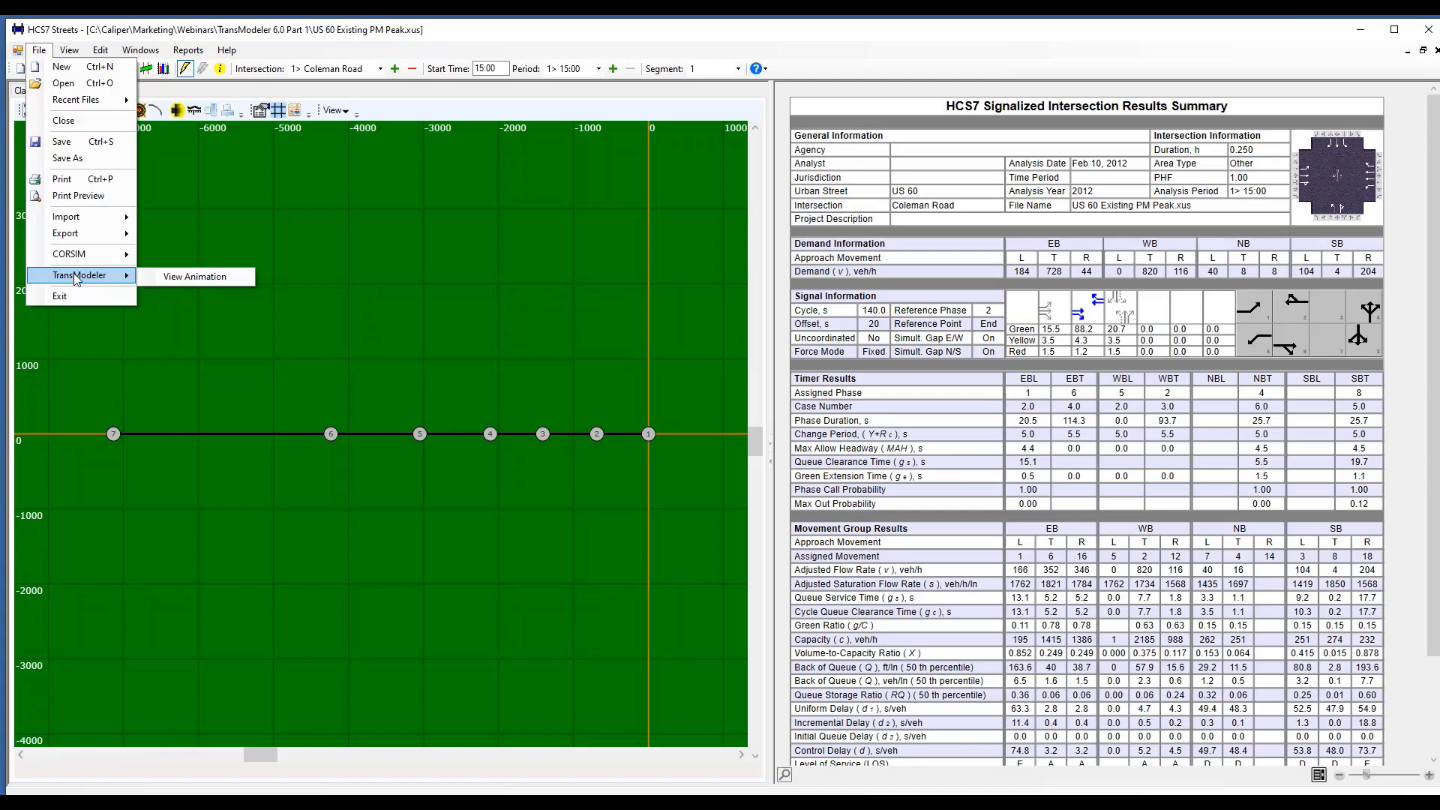
left_click(196, 277)
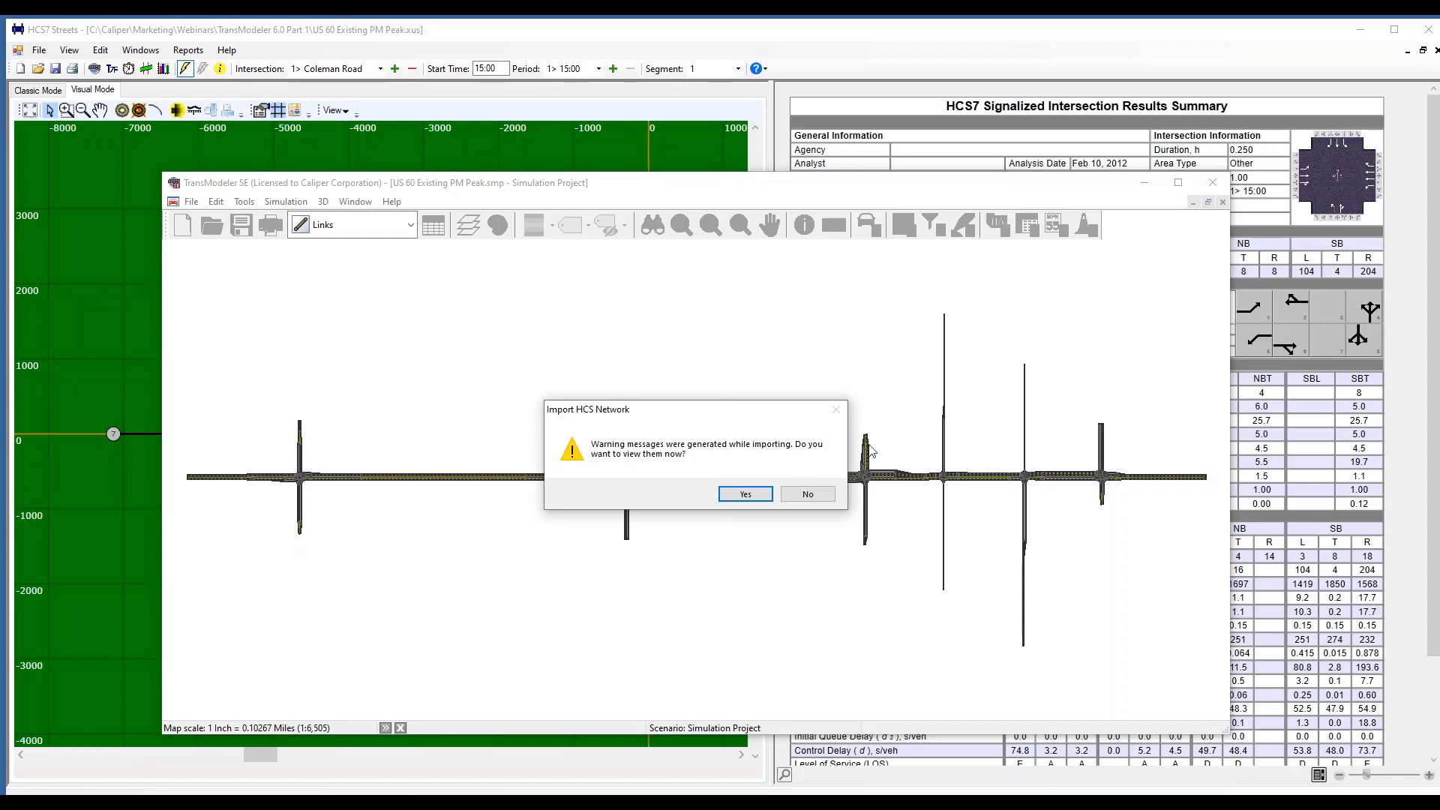
Skip the import warnings, show the TransModeler Sidebar, and slow the running simulation down
left_click(809, 496)
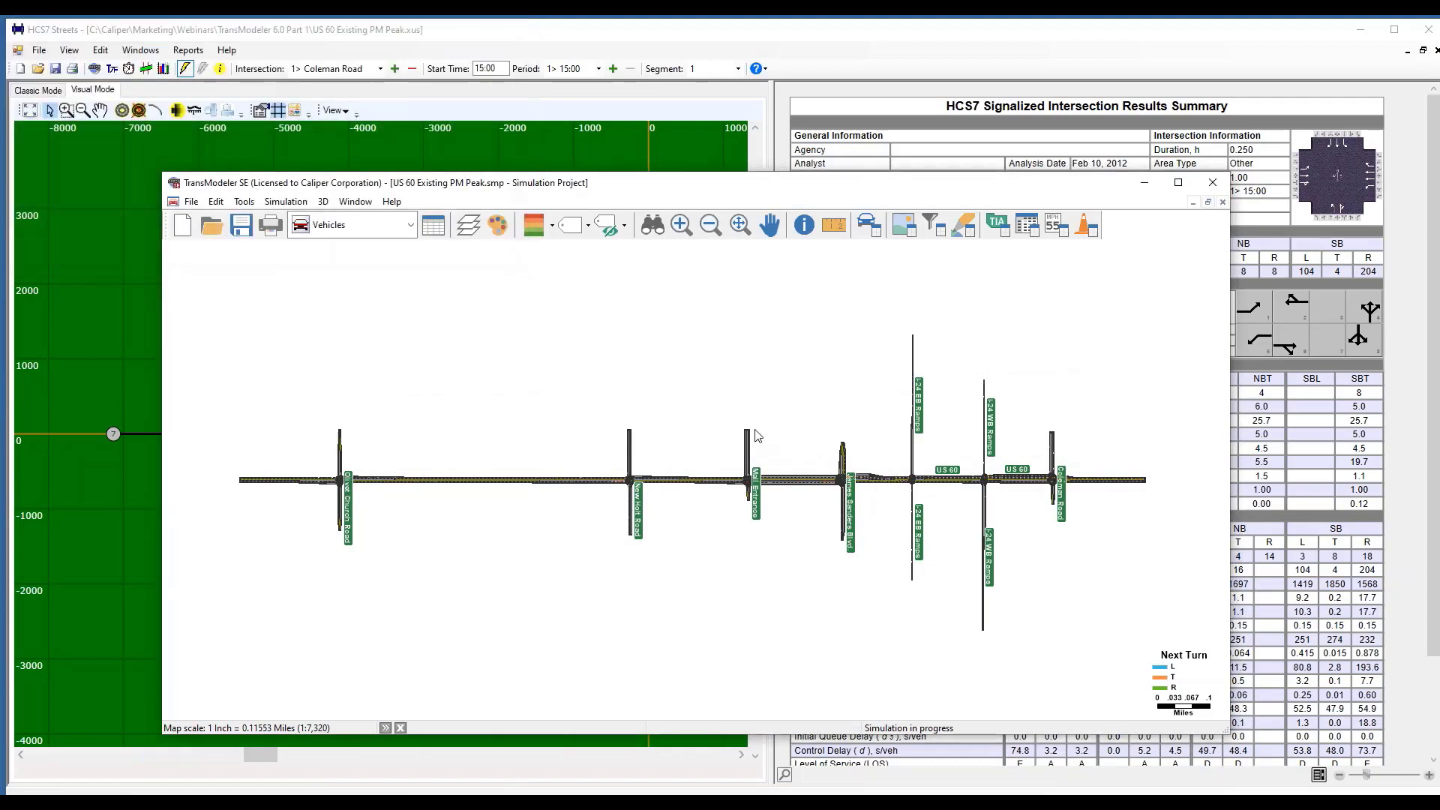
left_click(248, 203)
mouse_move(262, 220)
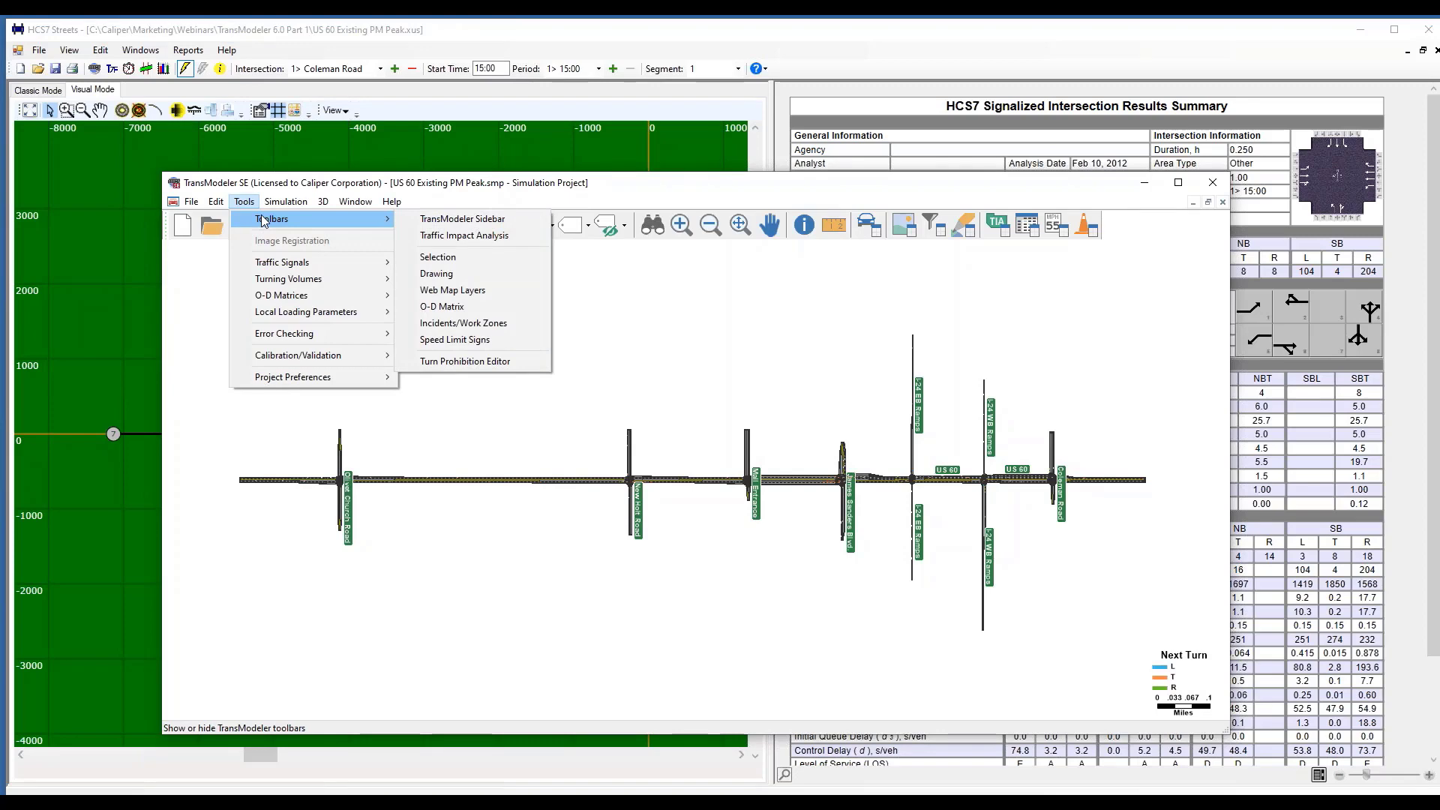
left_click(454, 219)
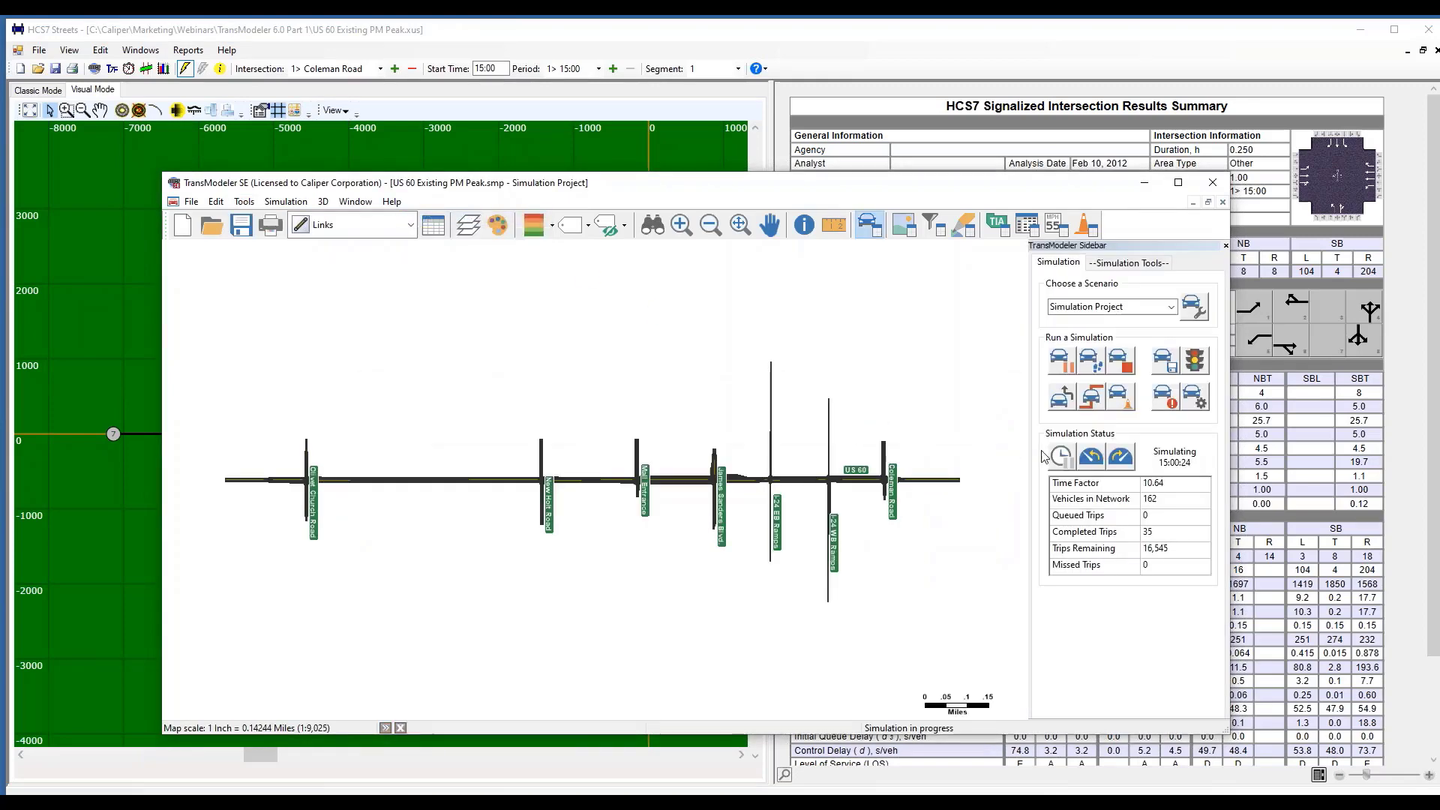
left_click(1090, 456)
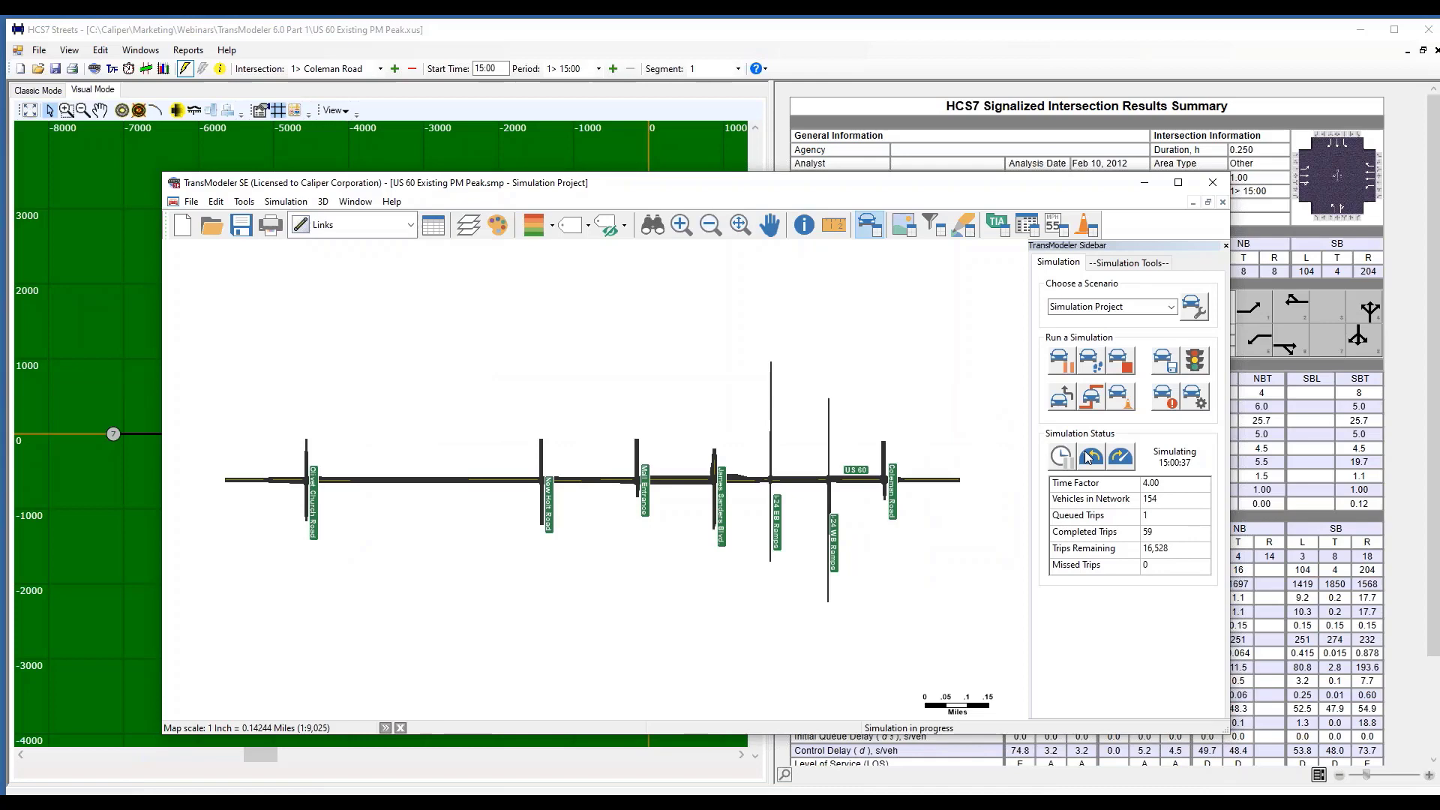
Zoom in on one US 60 intersection and pan left along the corridor
left_click(681, 224)
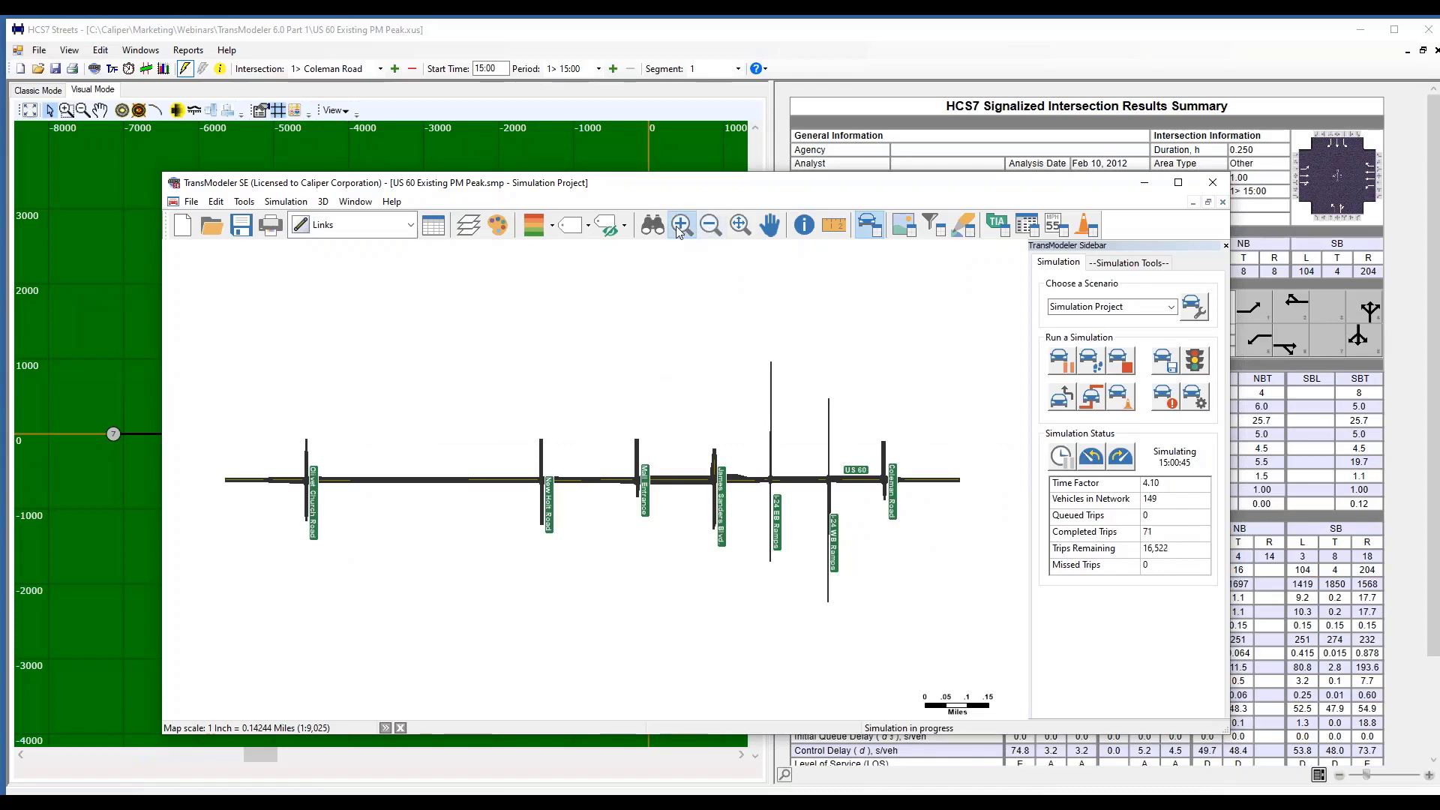
left_click_drag(750, 456, 839, 504)
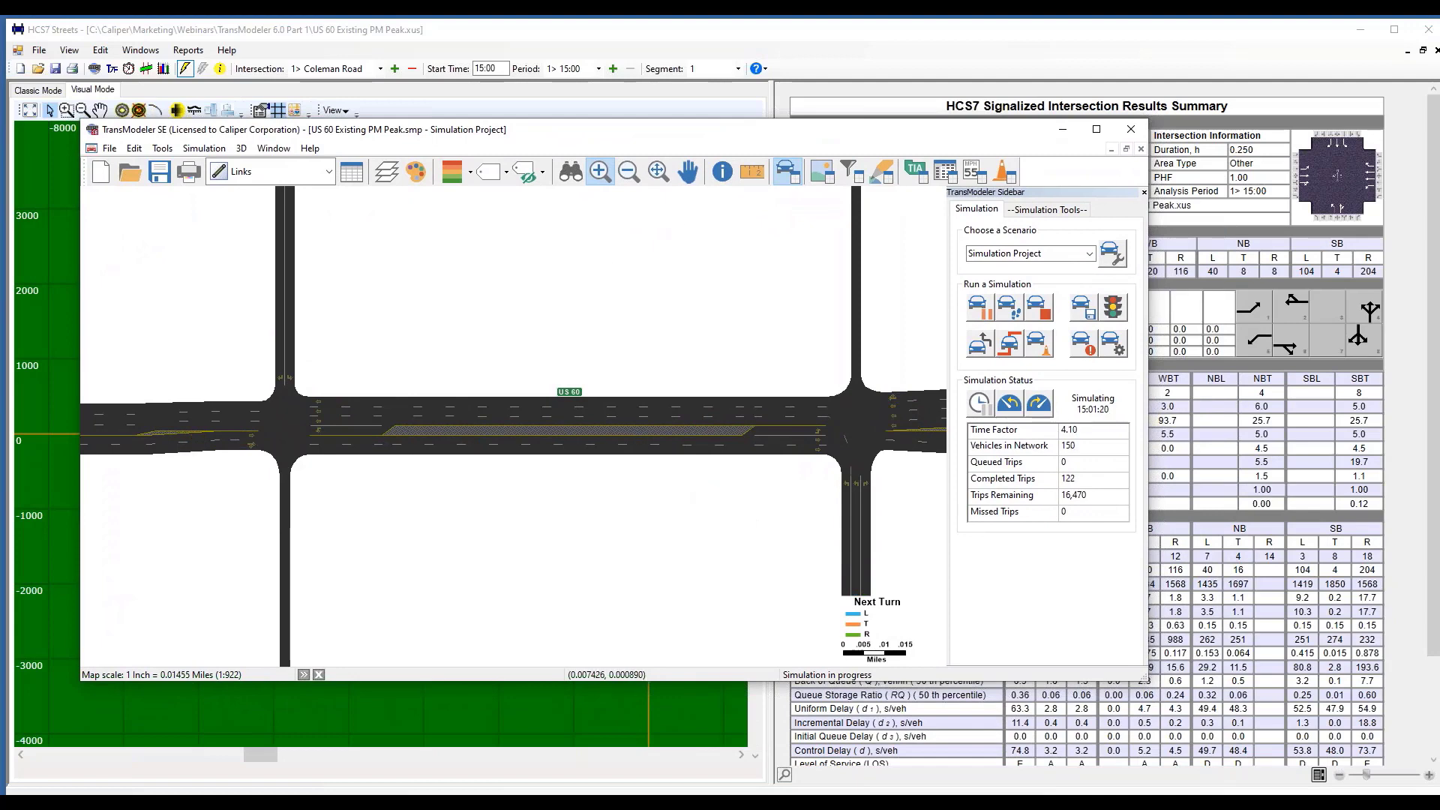
left_click(687, 172)
left_click_drag(674, 319, 621, 325)
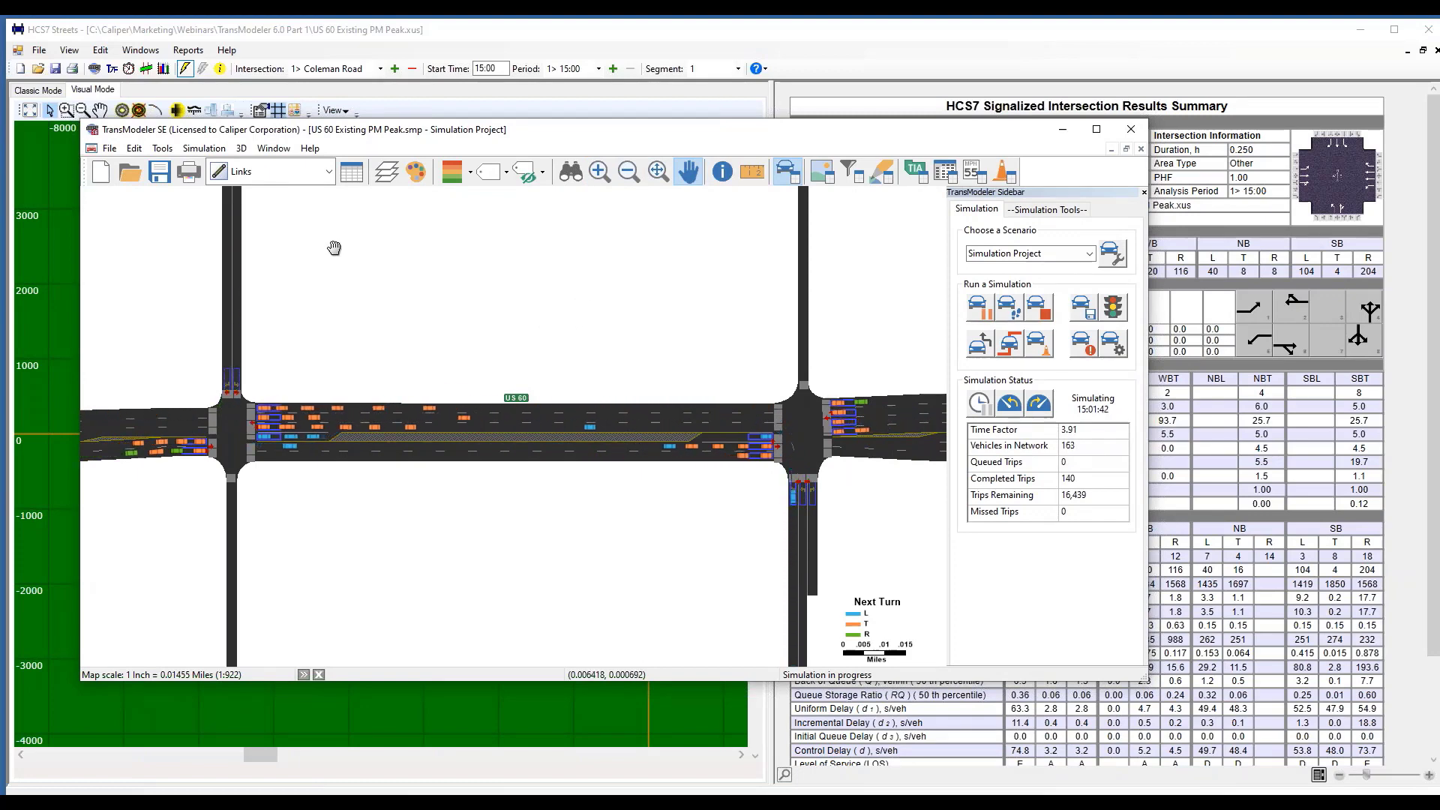
Launch the 3D Viewer for the US 60 simulation, saving its configuration over US 60 3d.u3d
left_click(242, 149)
left_click(289, 187)
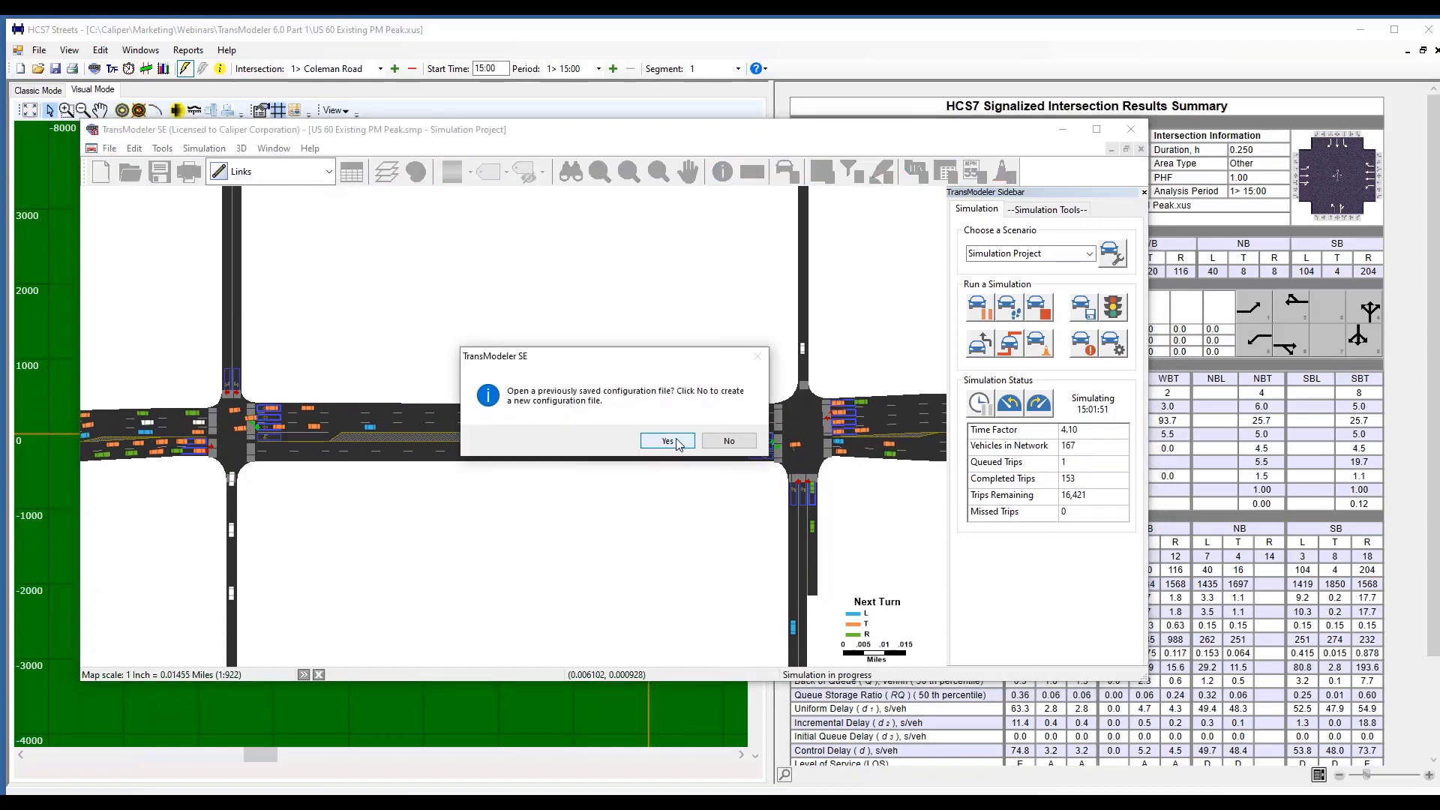
left_click(714, 443)
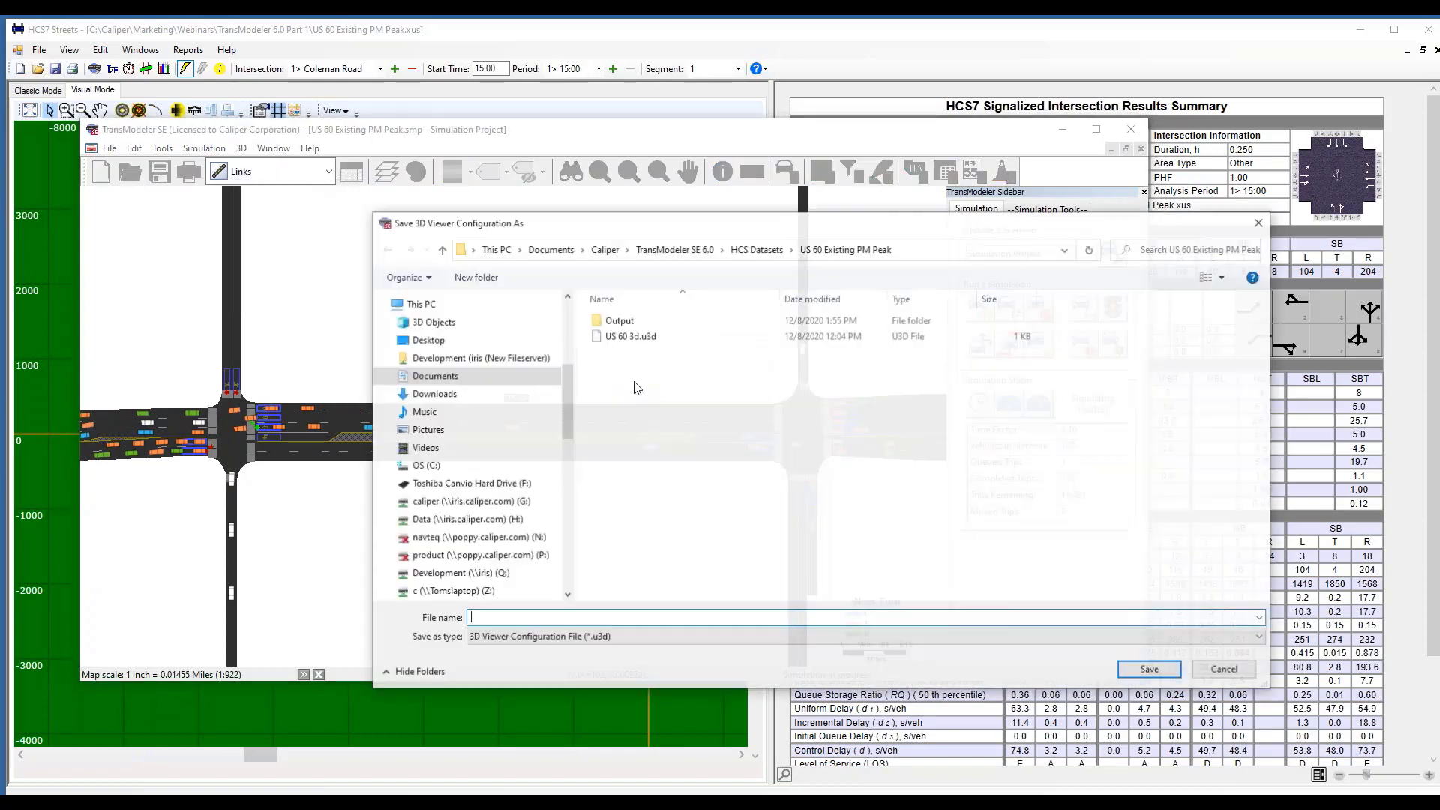
left_click(1128, 672)
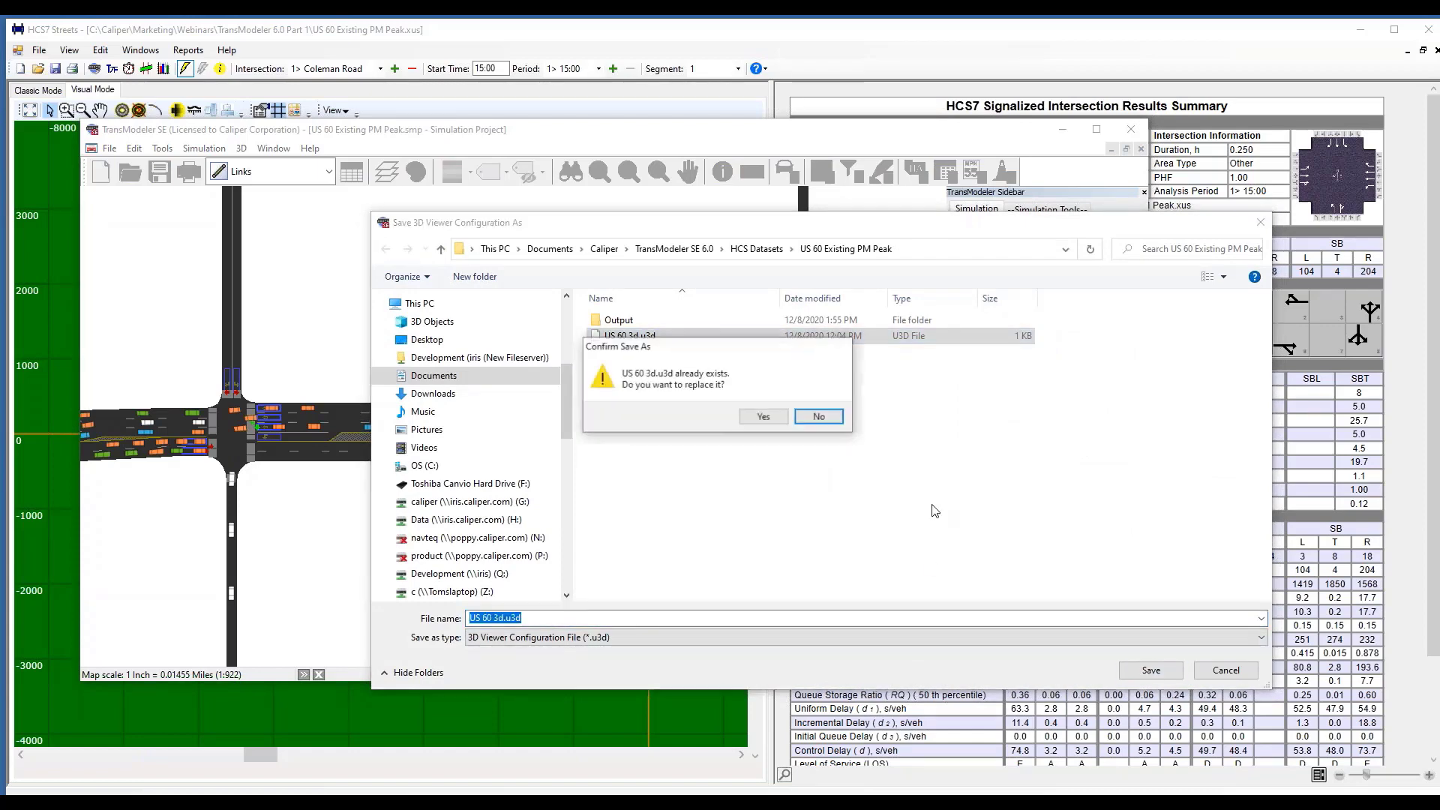
left_click(771, 417)
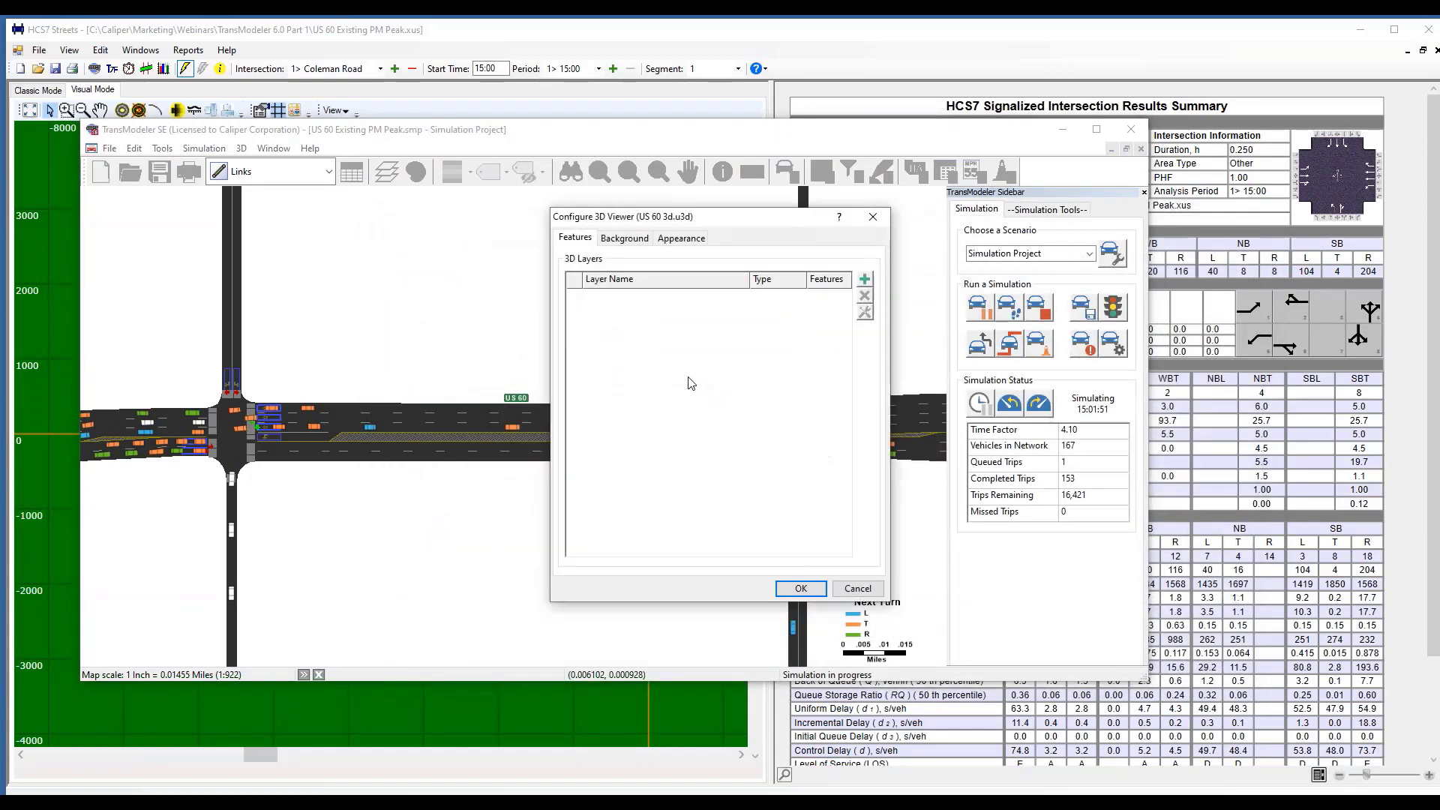
left_click(825, 588)
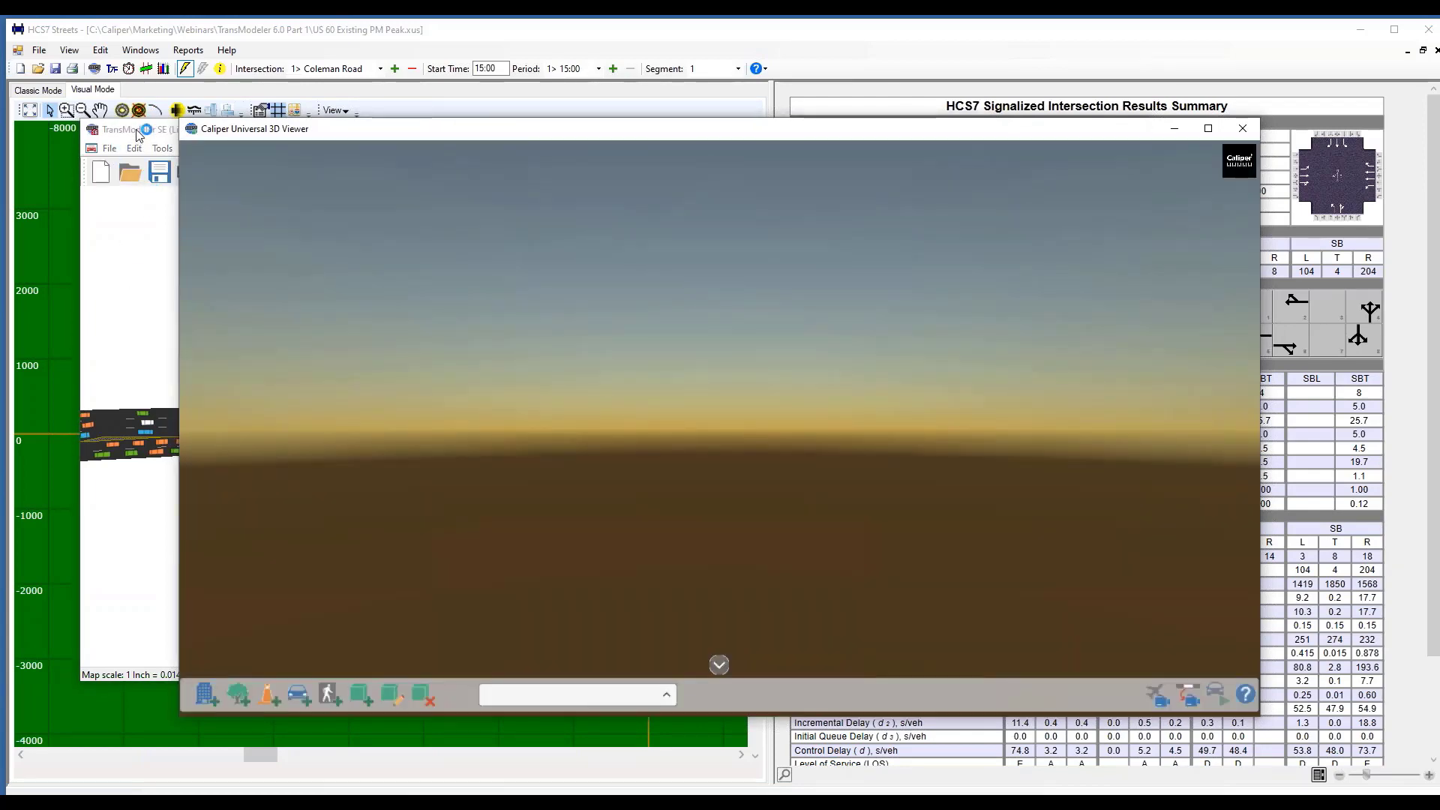
Resume the US 60 simulation and watch vehicles in the repositioned, zoomed 3D Viewer window
left_click(139, 135)
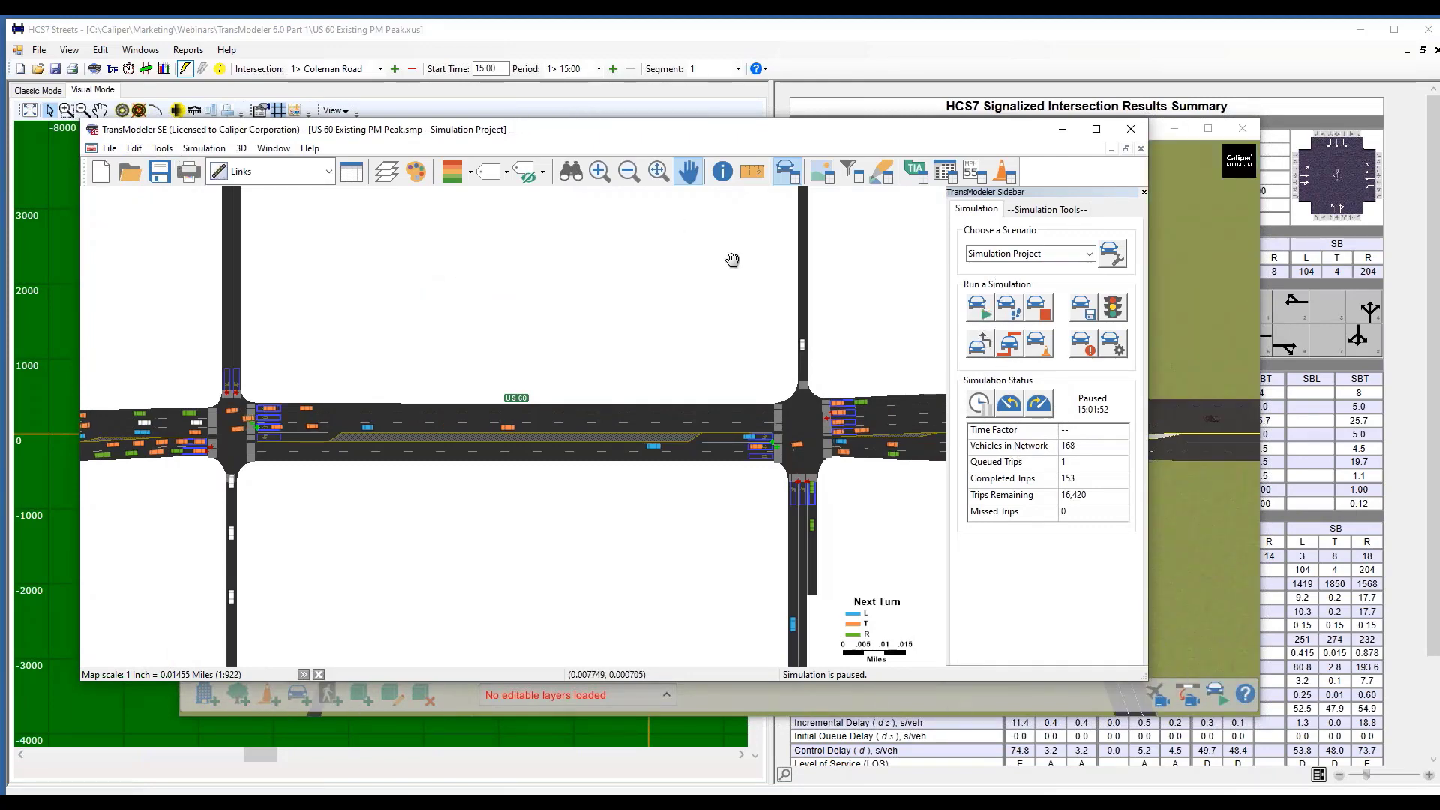
left_click(988, 312)
left_click(1162, 304)
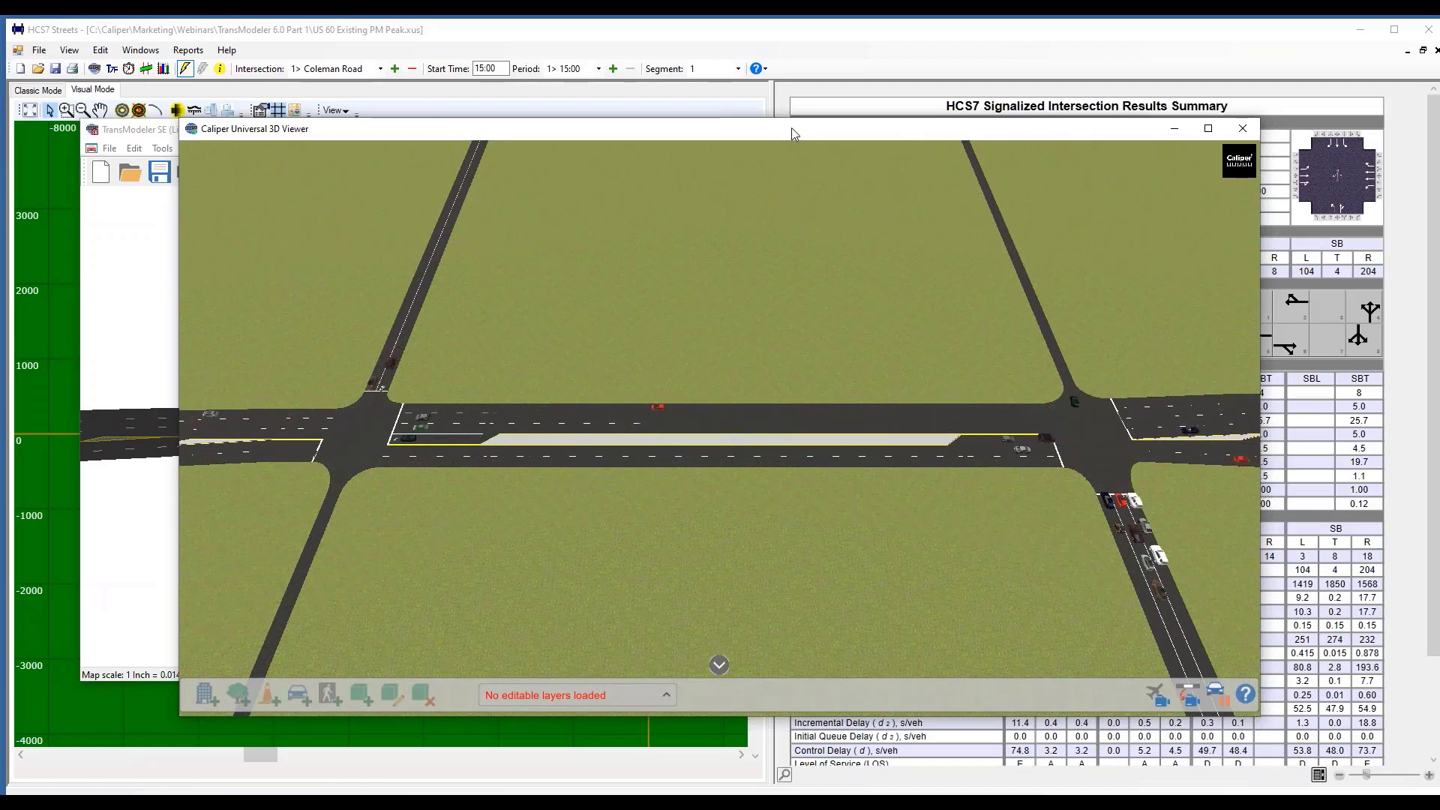
left_click_drag(791, 128, 684, 87)
scroll(605, 353, "up", 1)
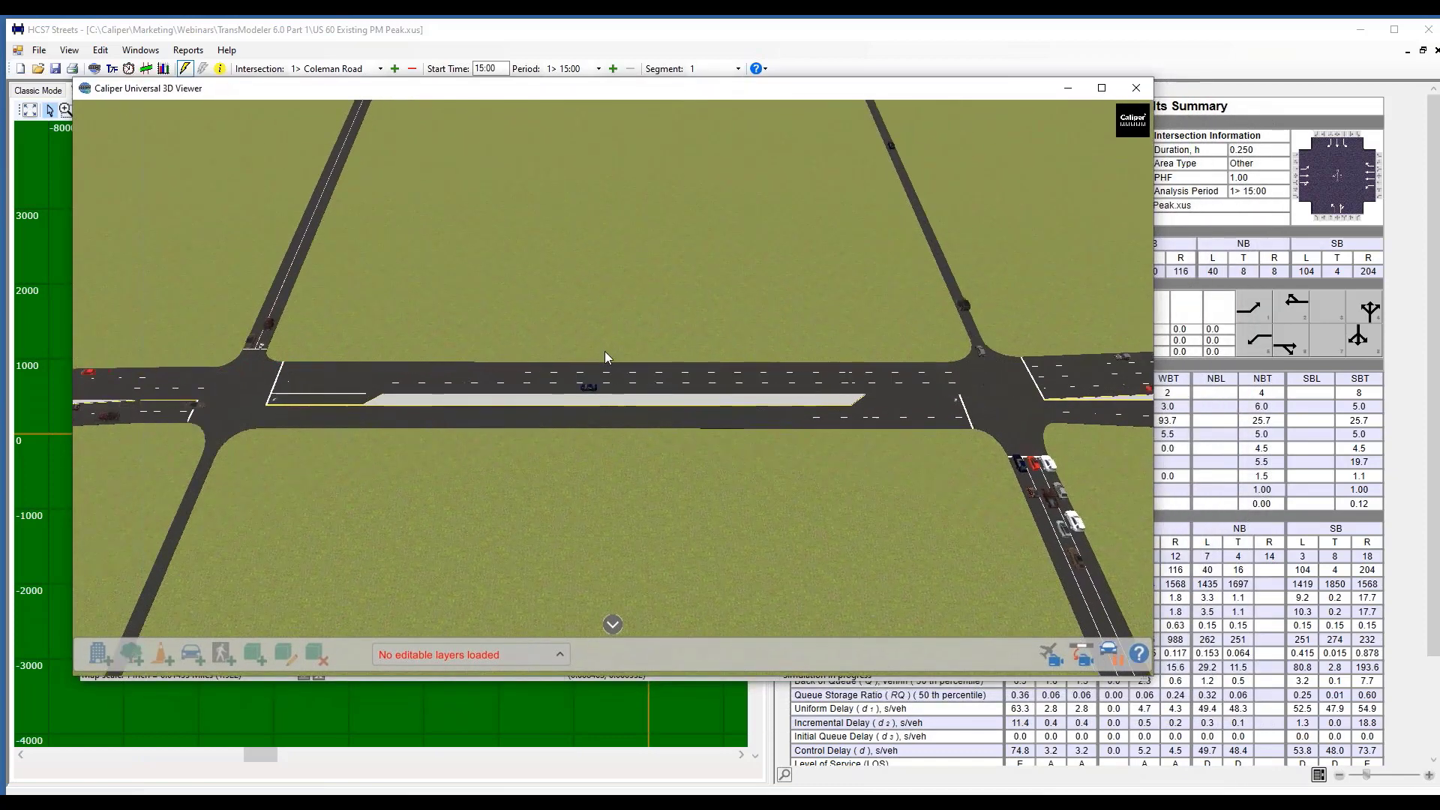
scroll(605, 353, "down", 1)
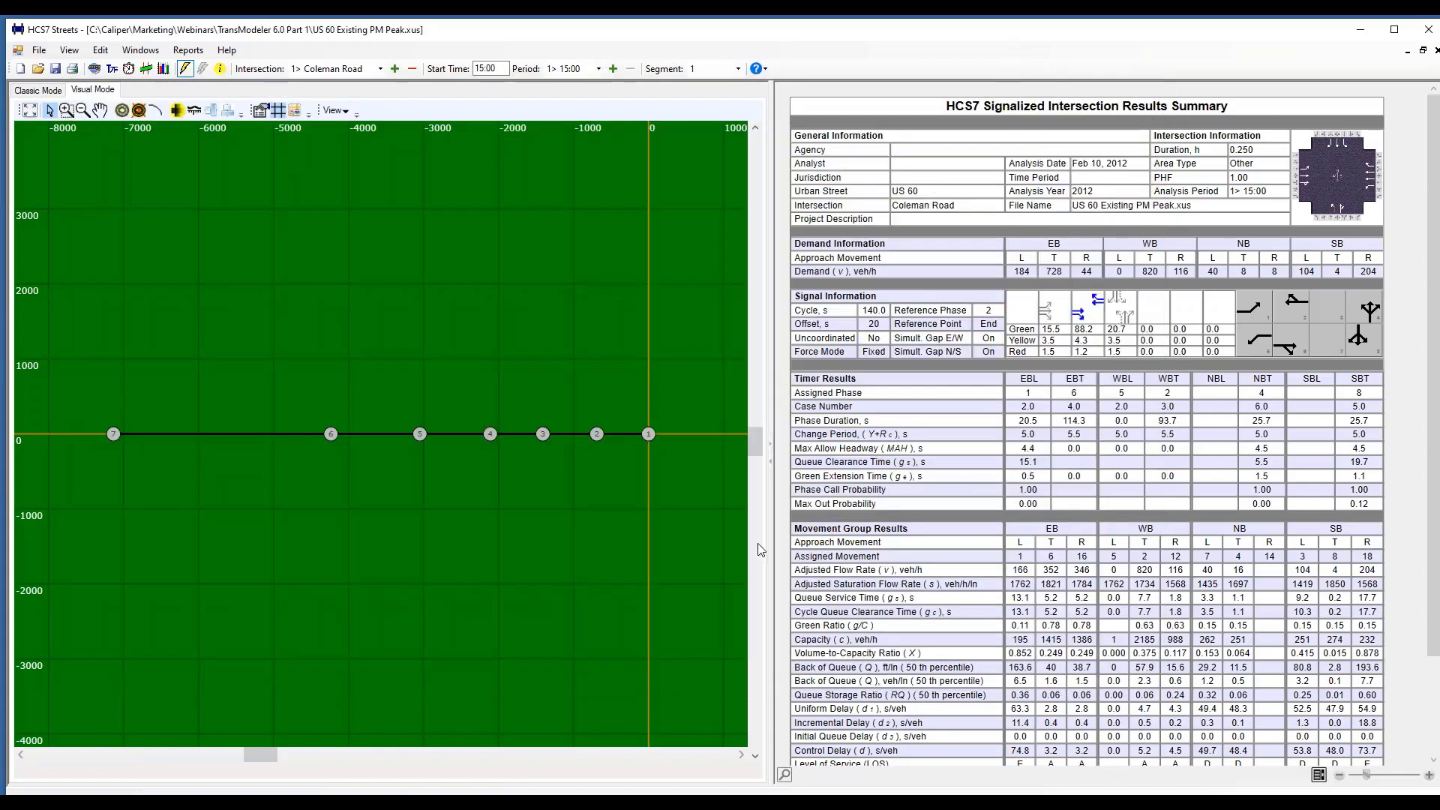
Pause and stop the US 60 simulation, discarding the unfinished run's outputs
key("alt+Tab")
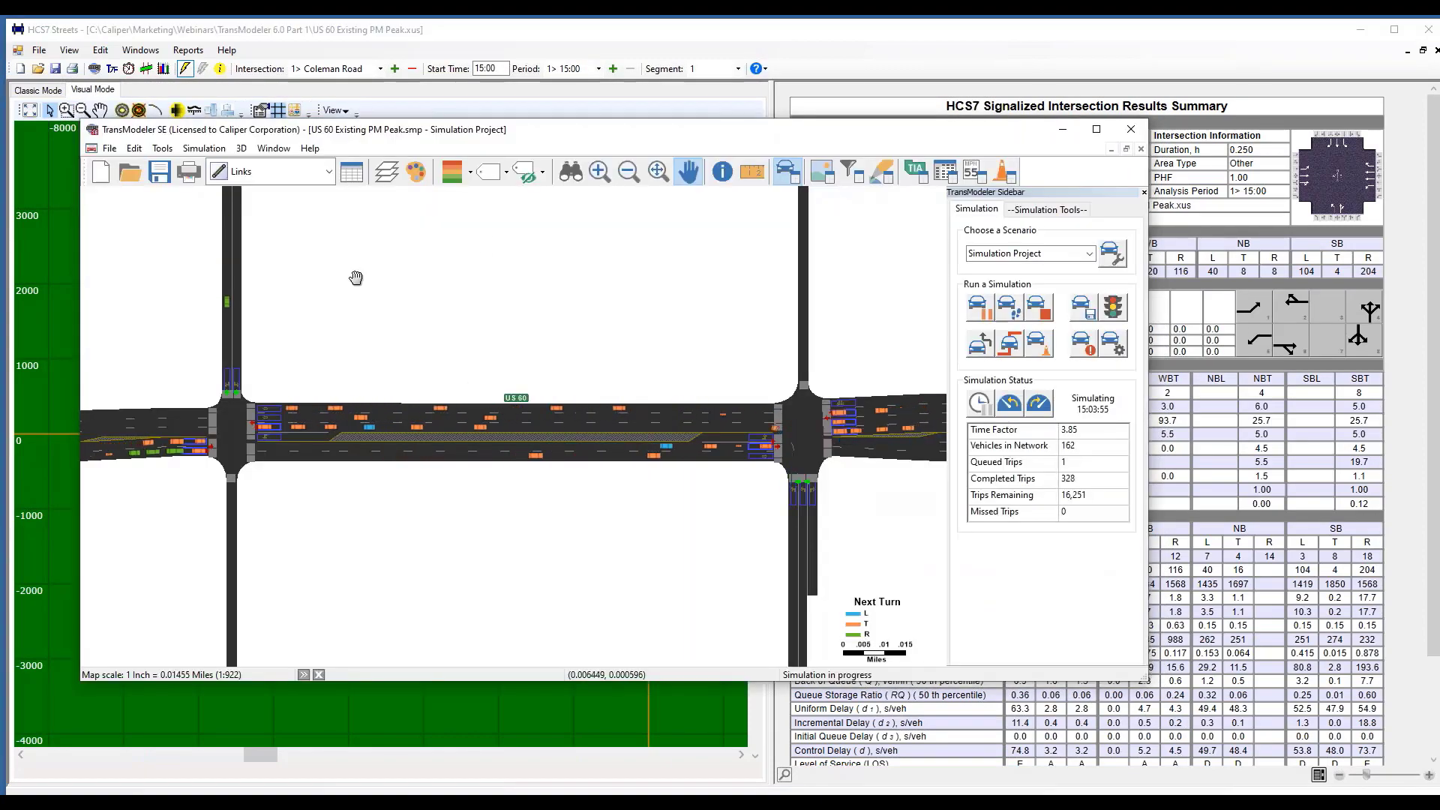
left_click(975, 315)
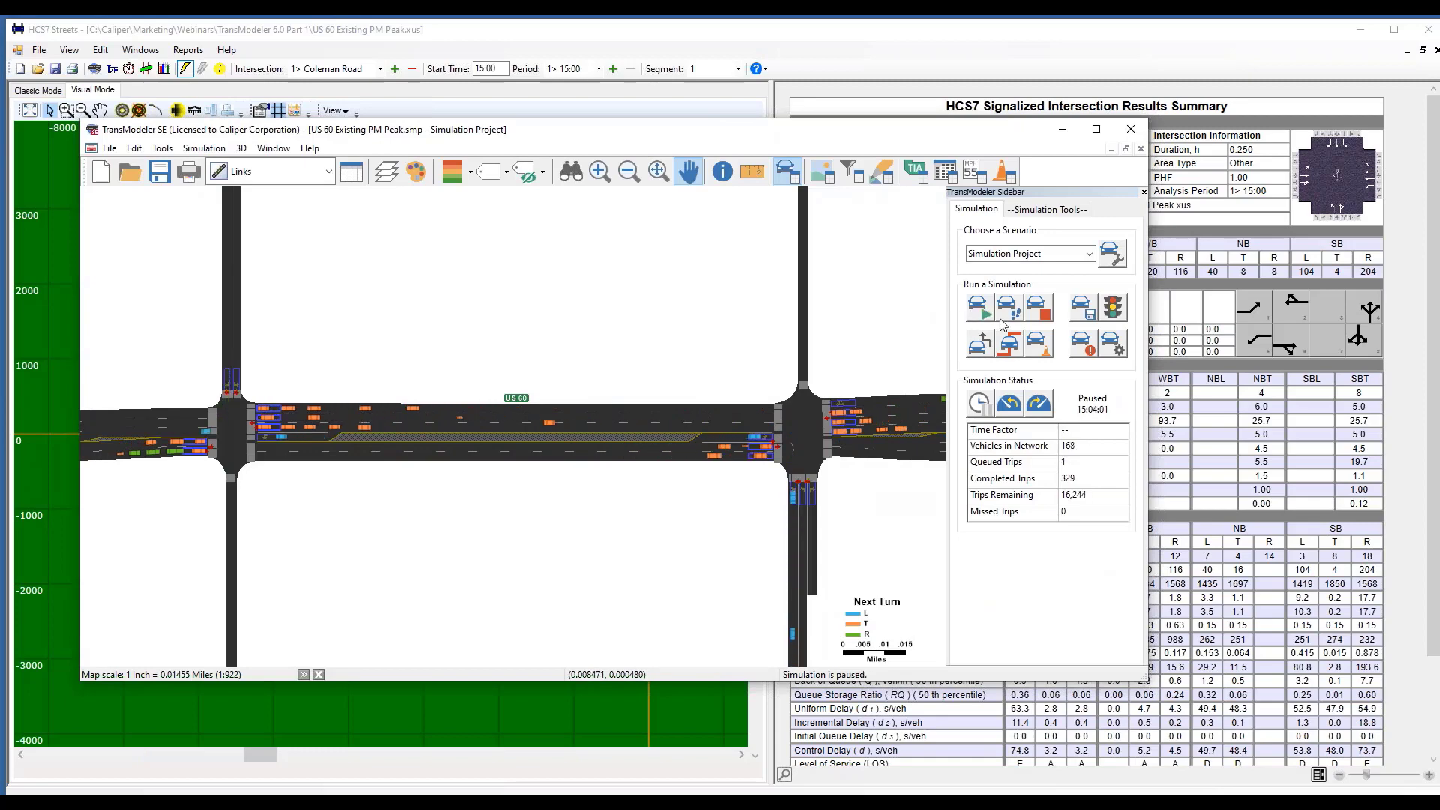
left_click(1043, 311)
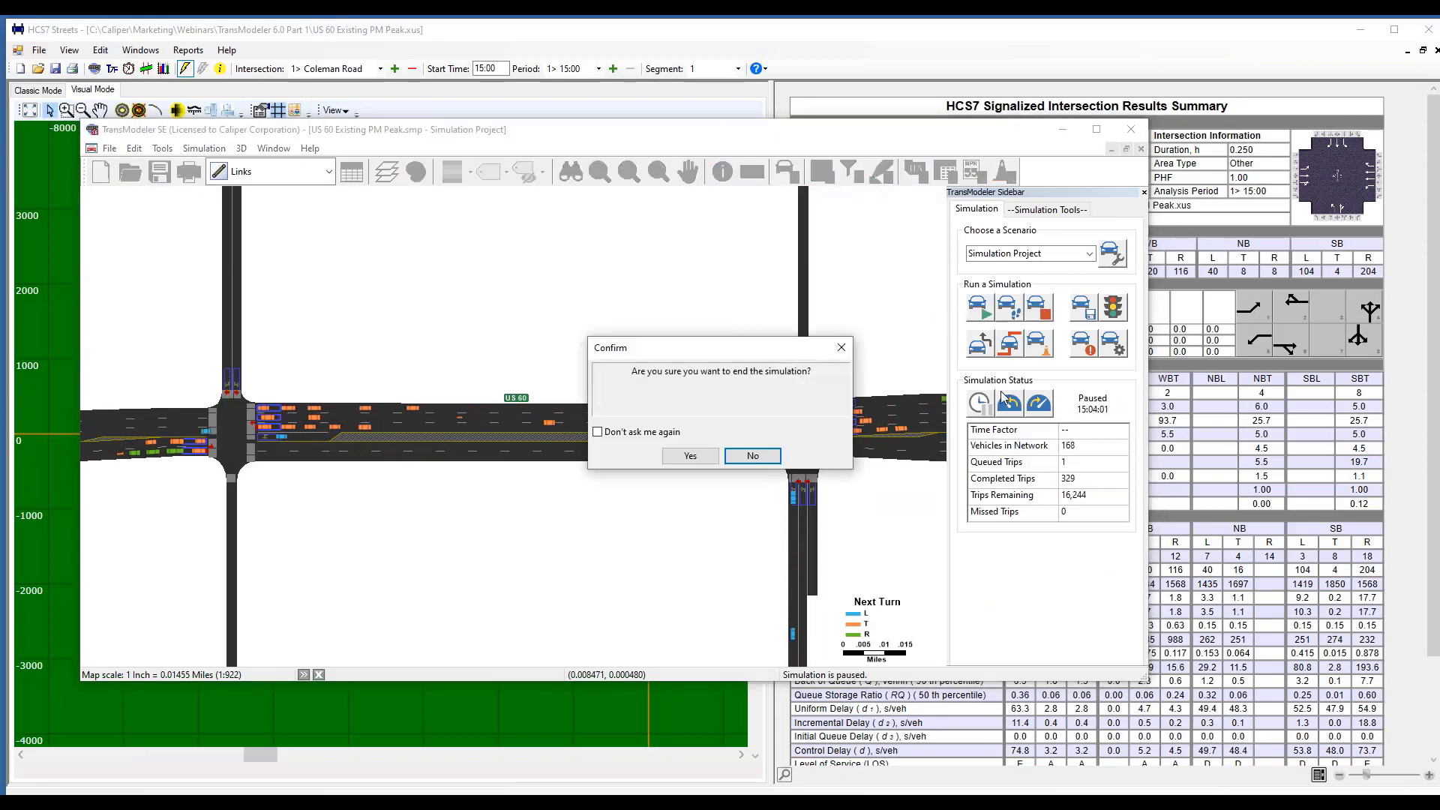
left_click(694, 456)
left_click(753, 456)
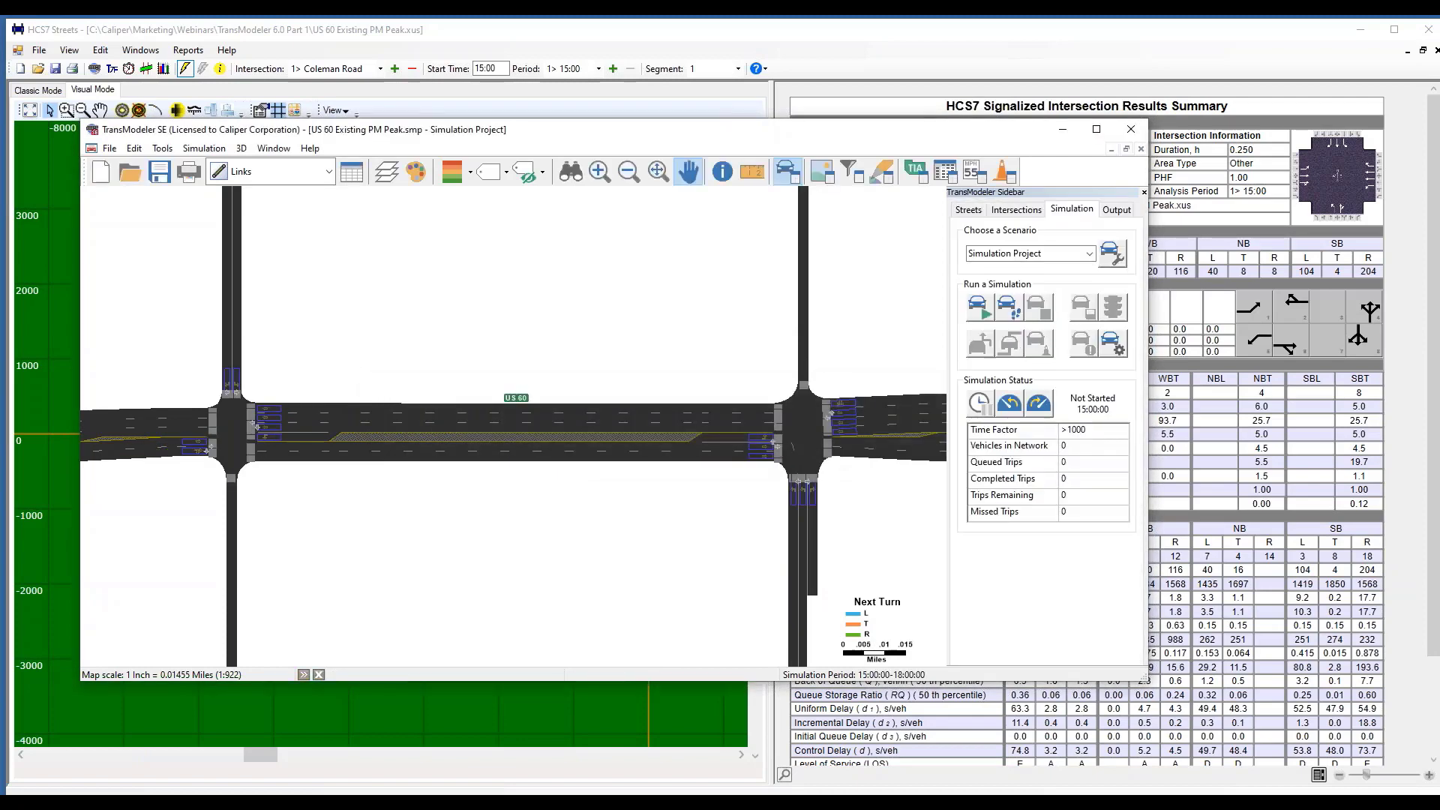
Close all TransModeler maps and windows, acknowledging the closing note
left_click(114, 147)
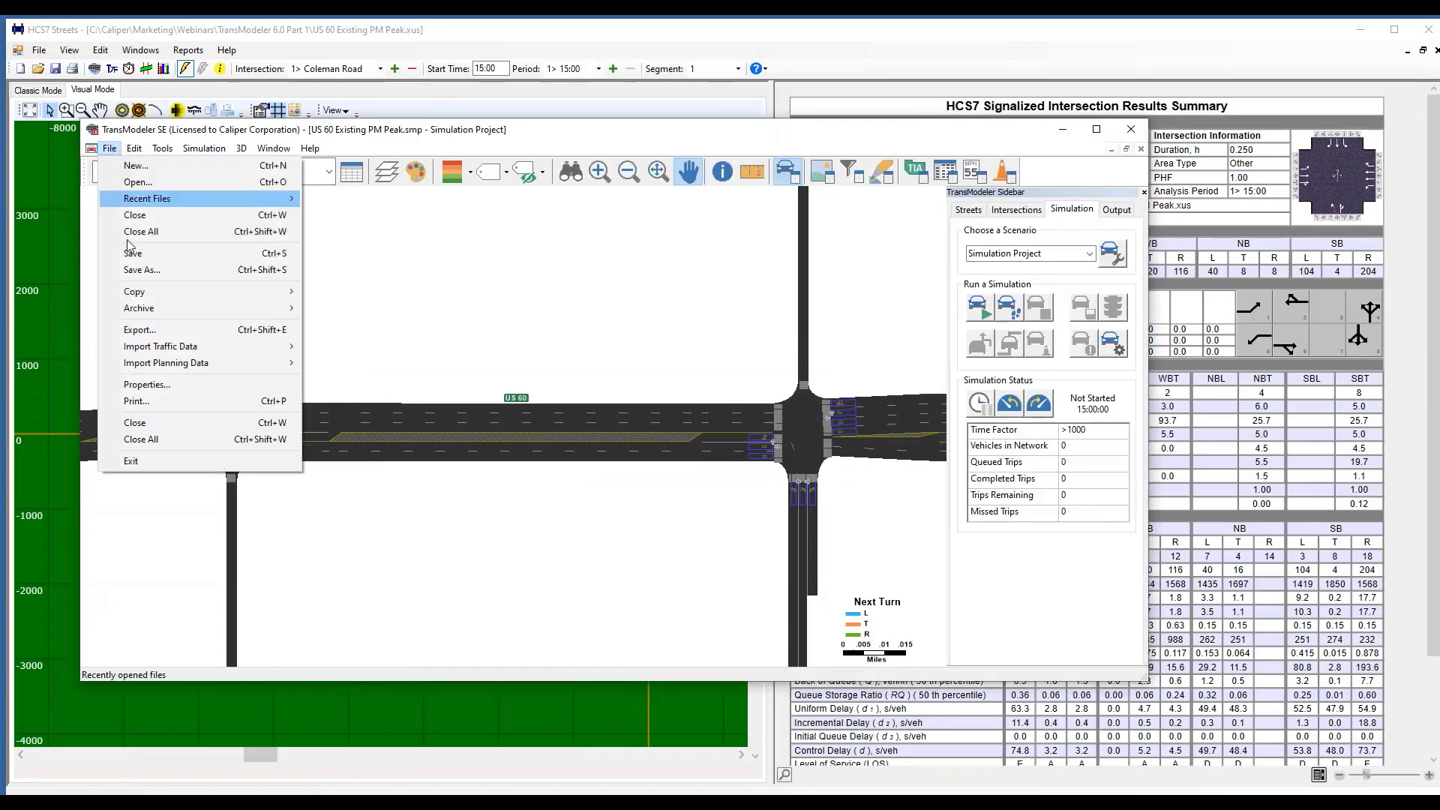
left_click(141, 442)
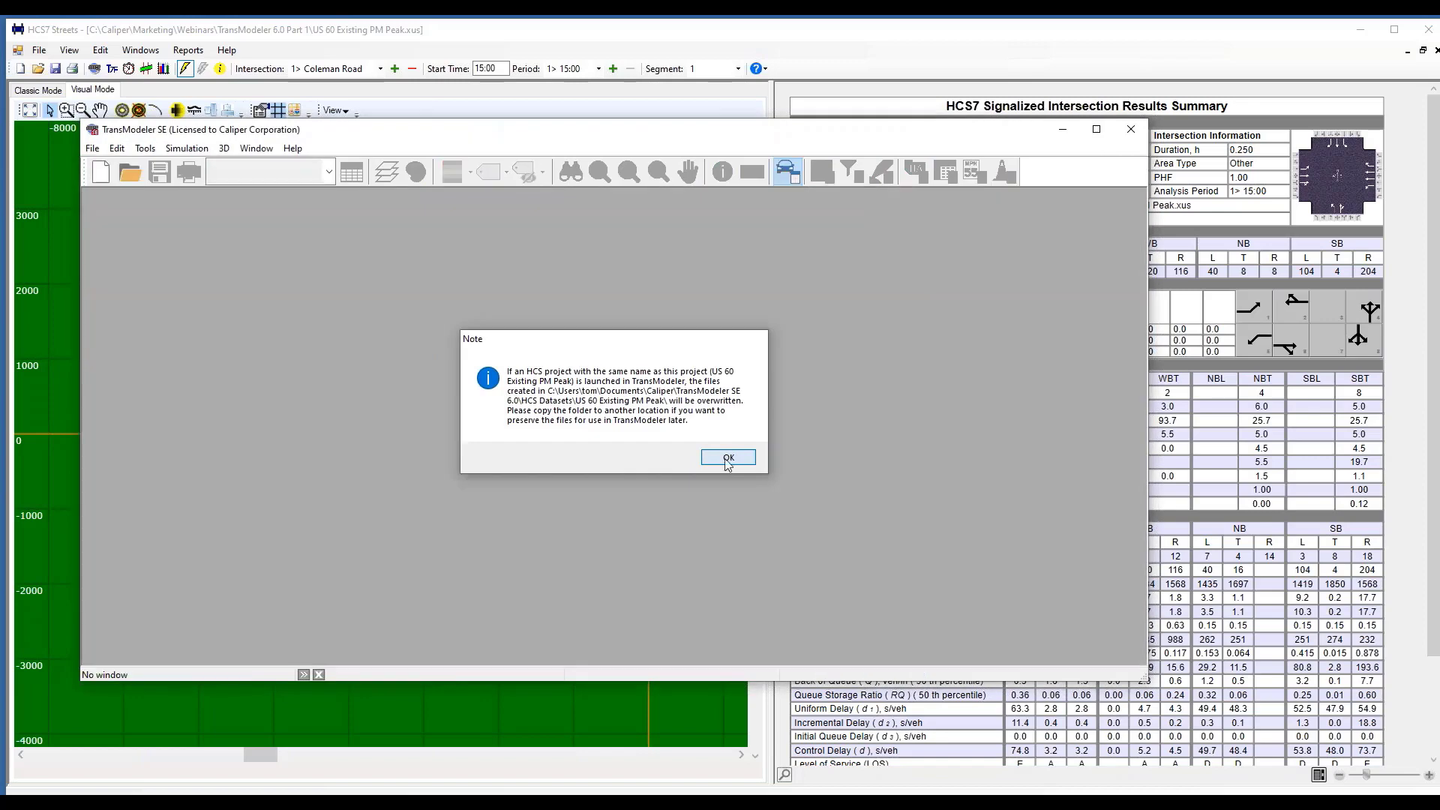
left_click(729, 456)
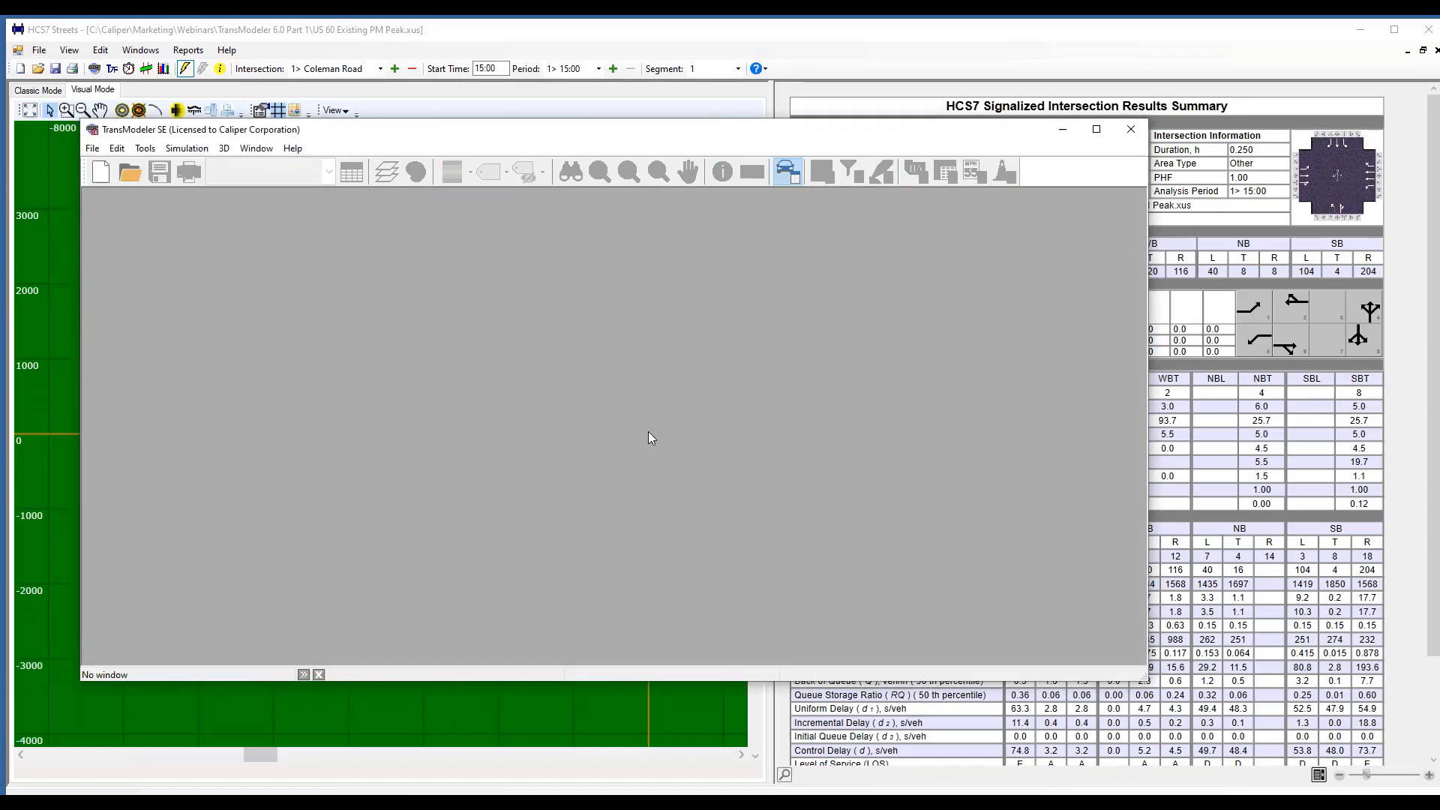
Drag I-20 Atlanta (EB).xuf from the TransModeler 6.0 Part 1 folder into TransModeler, then minimize Explorer
left_click(607, 791)
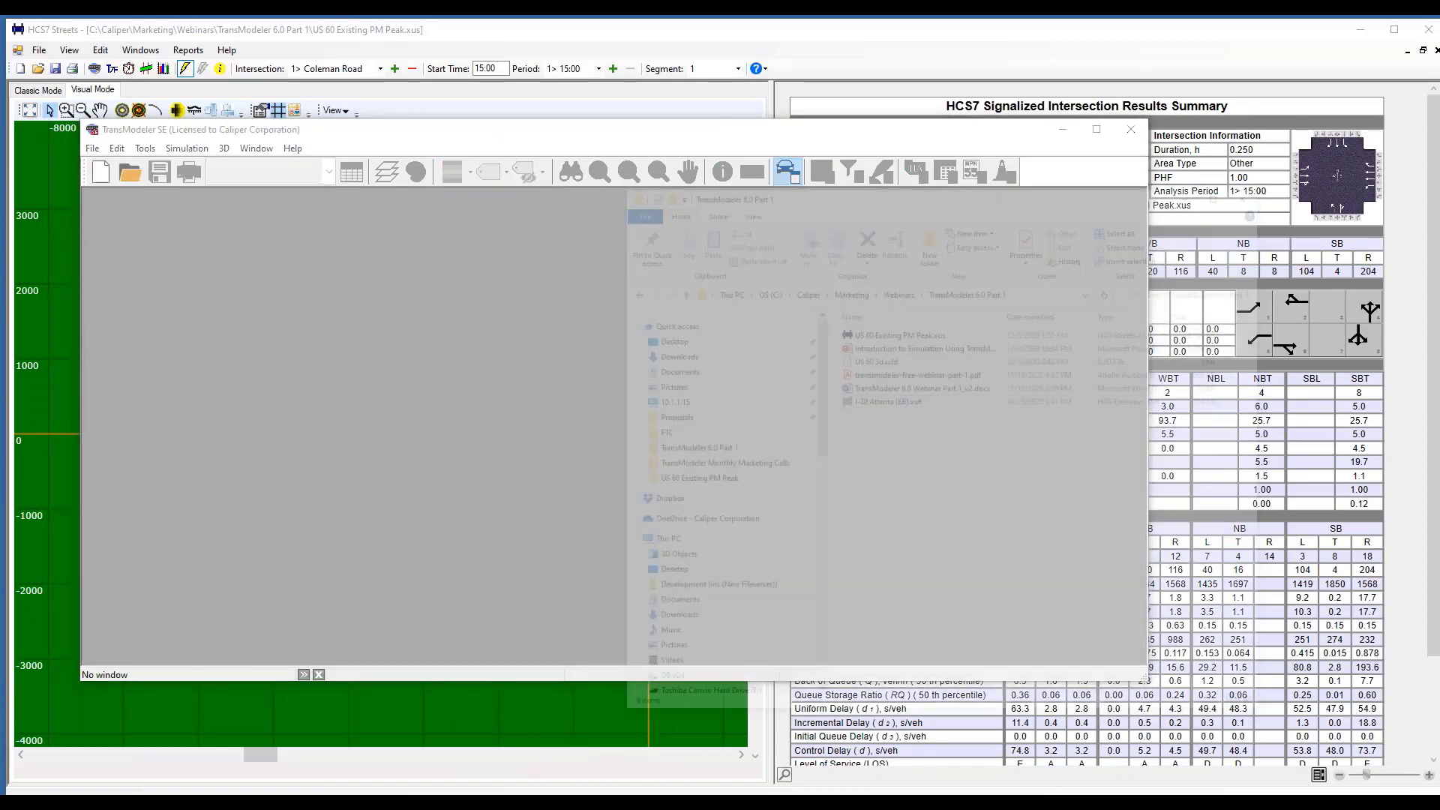
left_click_drag(1009, 70, 895, 77)
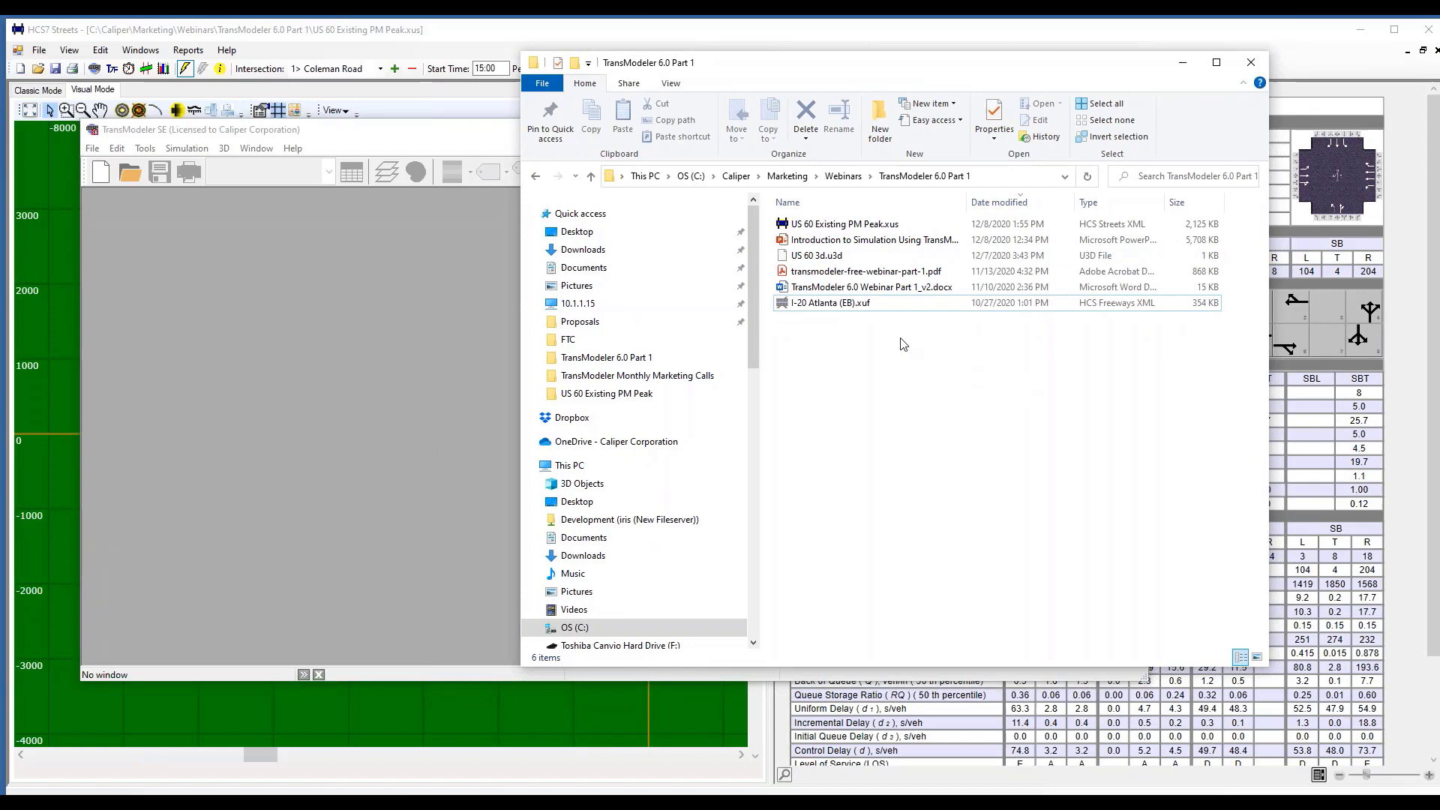
left_click(846, 308)
mouse_move(846, 306)
left_mouse_down()
mouse_move(833, 296)
mouse_move(316, 418)
left_mouse_up()
left_click_drag(997, 62, 885, 70)
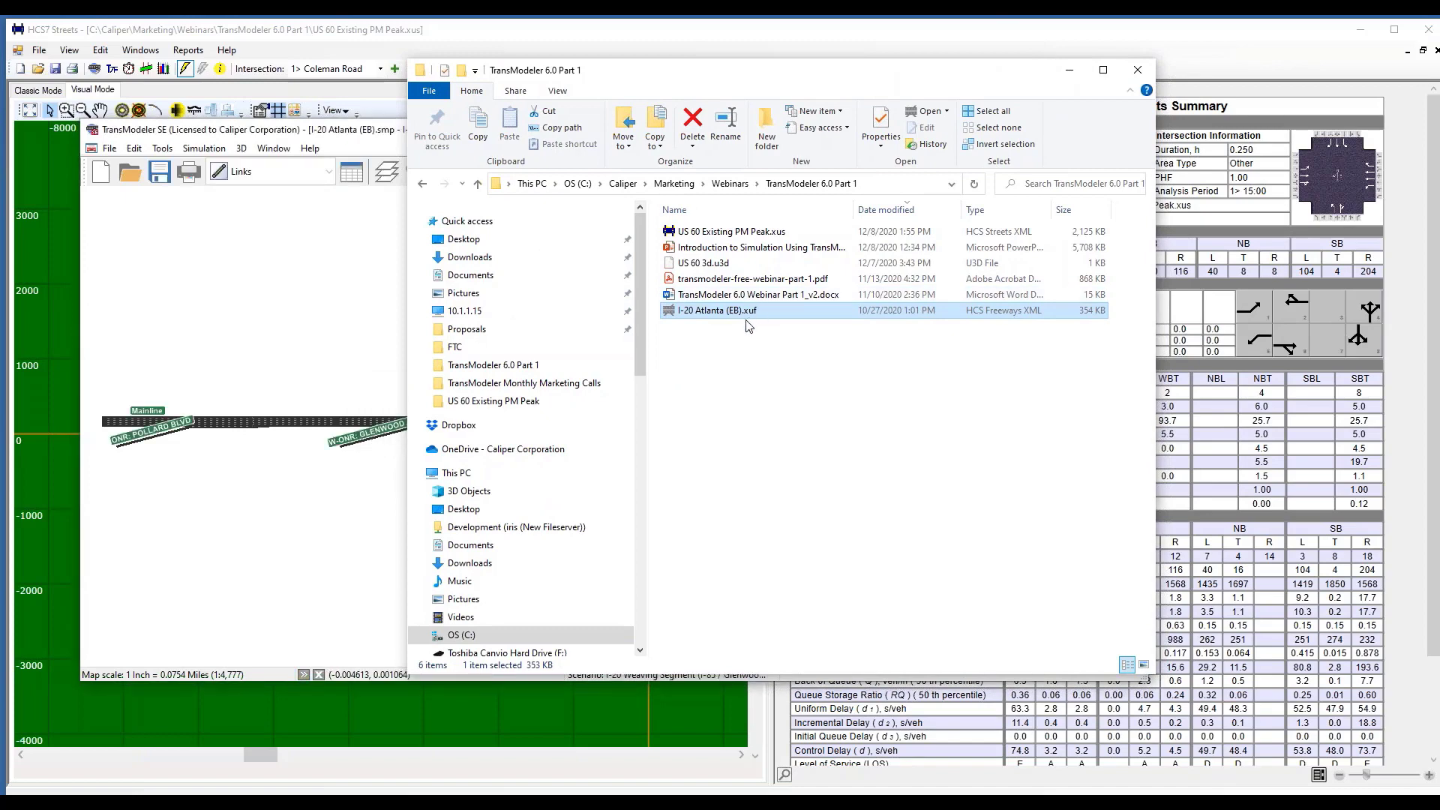
left_click(1069, 70)
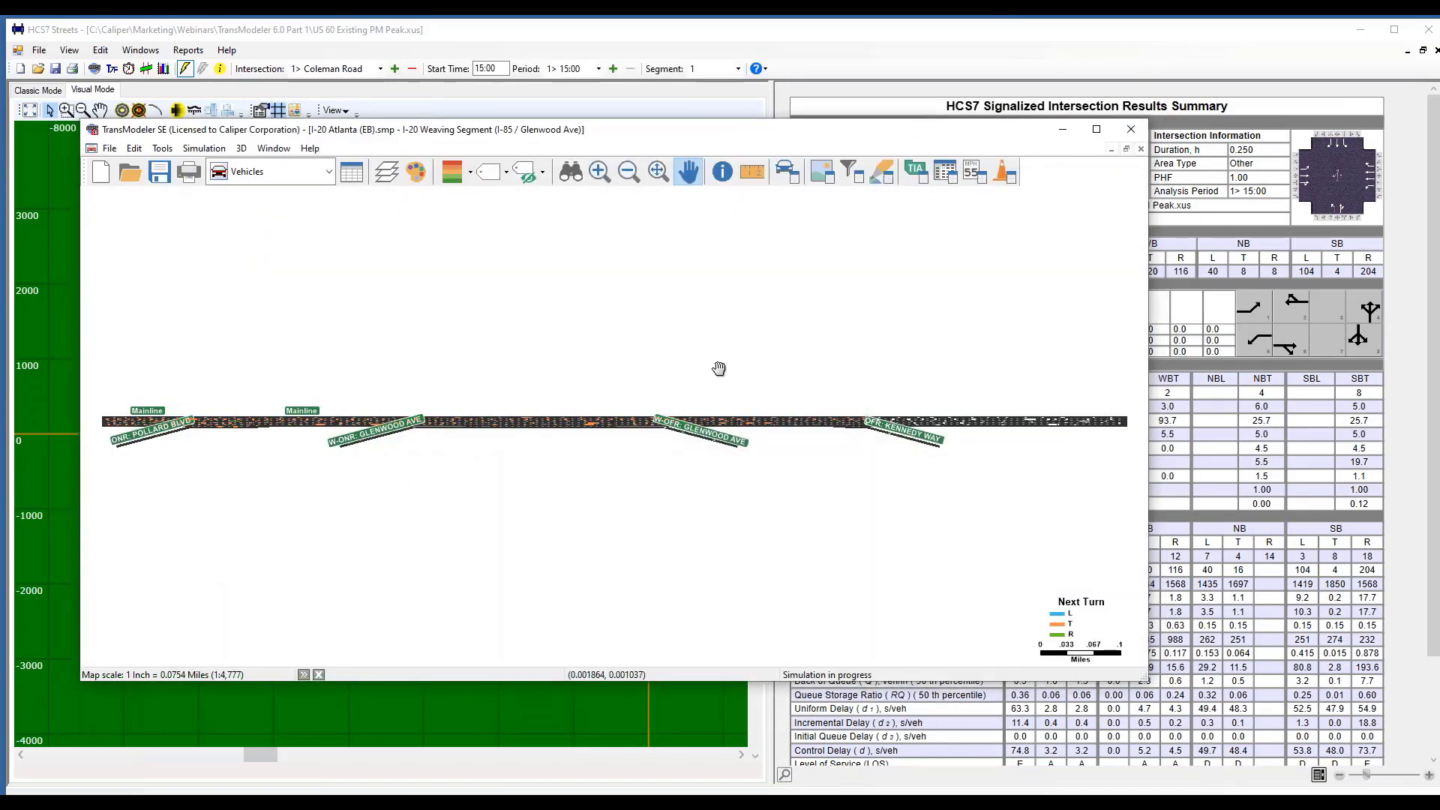
Zoom in on the I-20 network and show the TransModeler Sidebar simulation controls
scroll(710, 340, "up", 3)
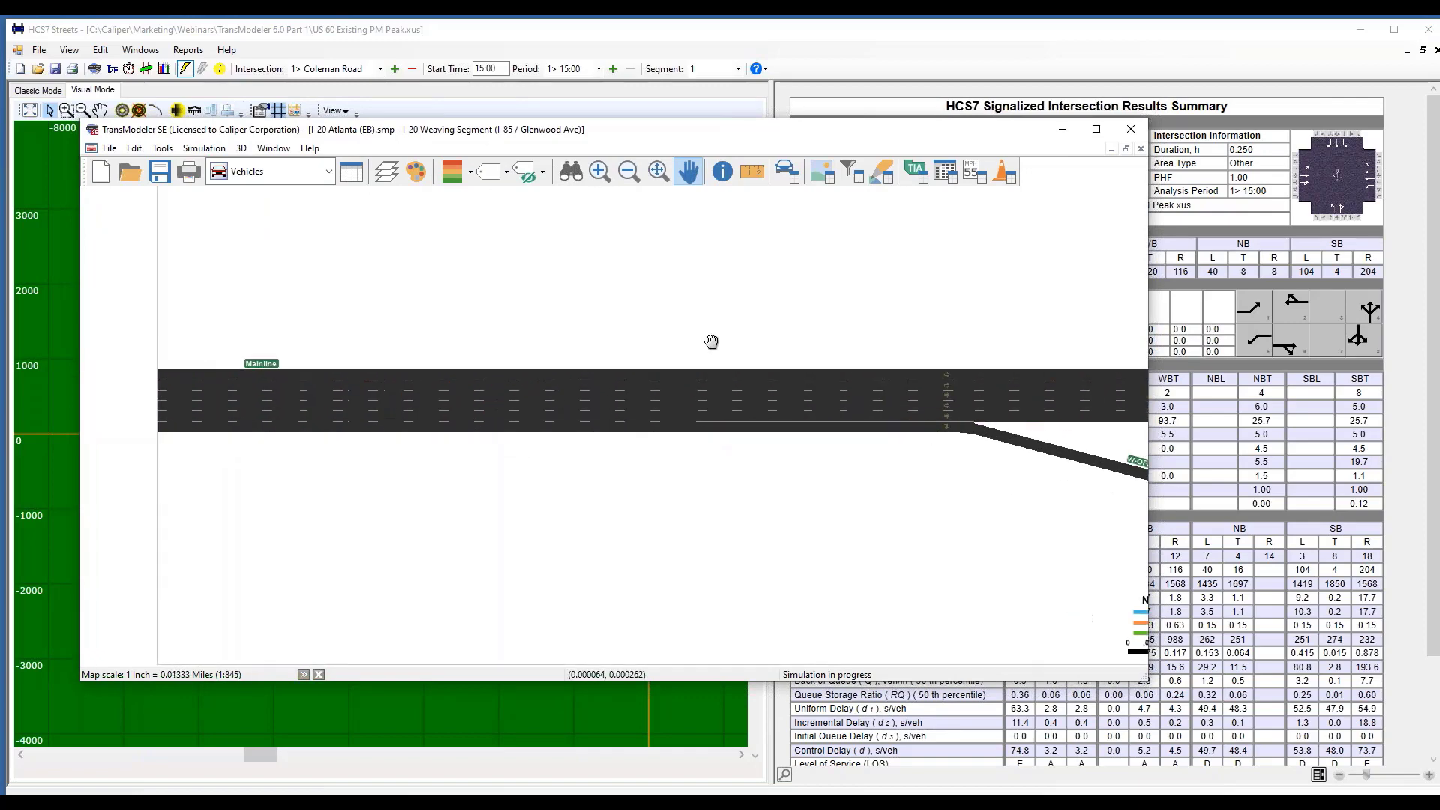
left_click(162, 148)
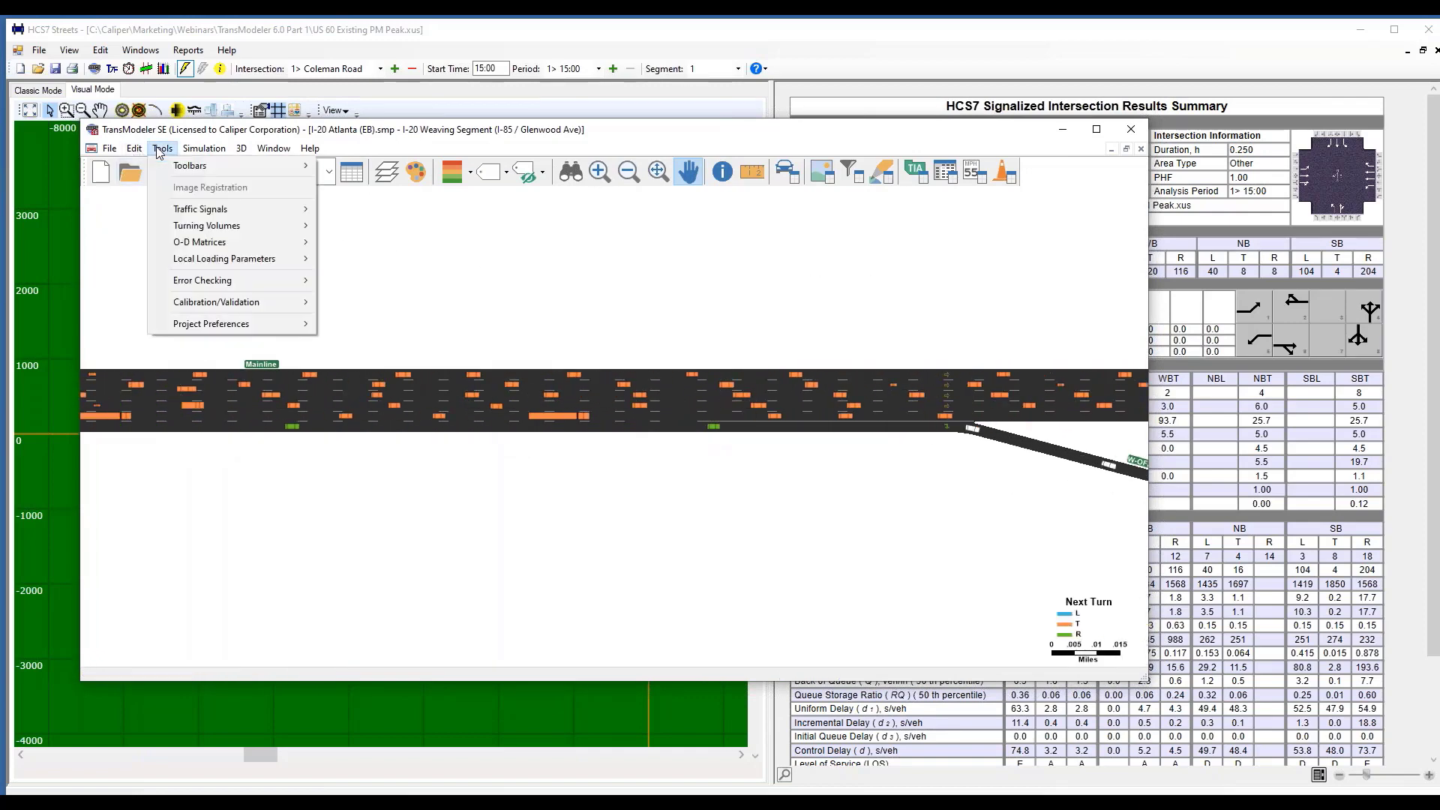
mouse_move(171, 166)
left_click(375, 165)
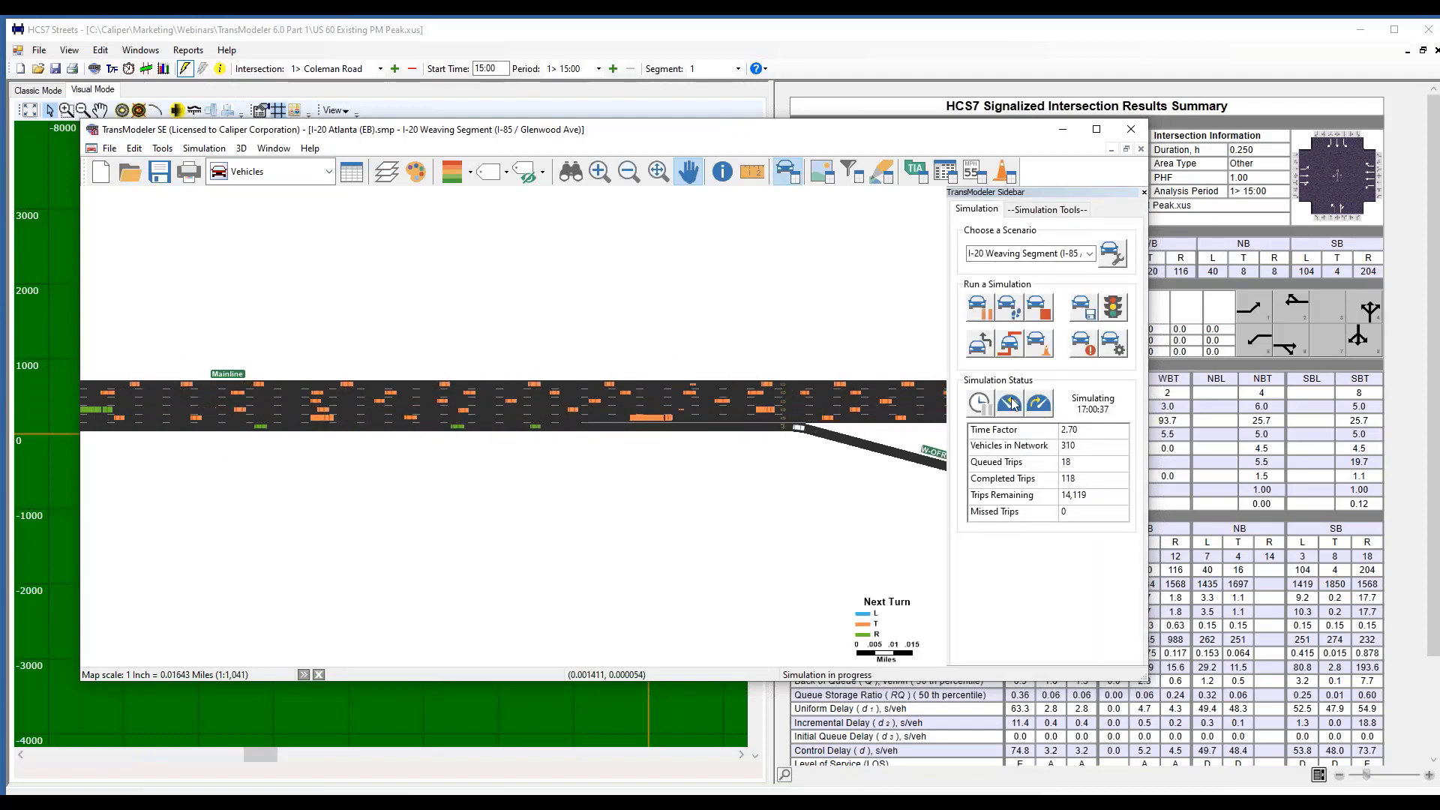
Centre the map on both Glenwood Ave ramps, then decline ending so the run stays paused
scroll(689, 395, "down", 2)
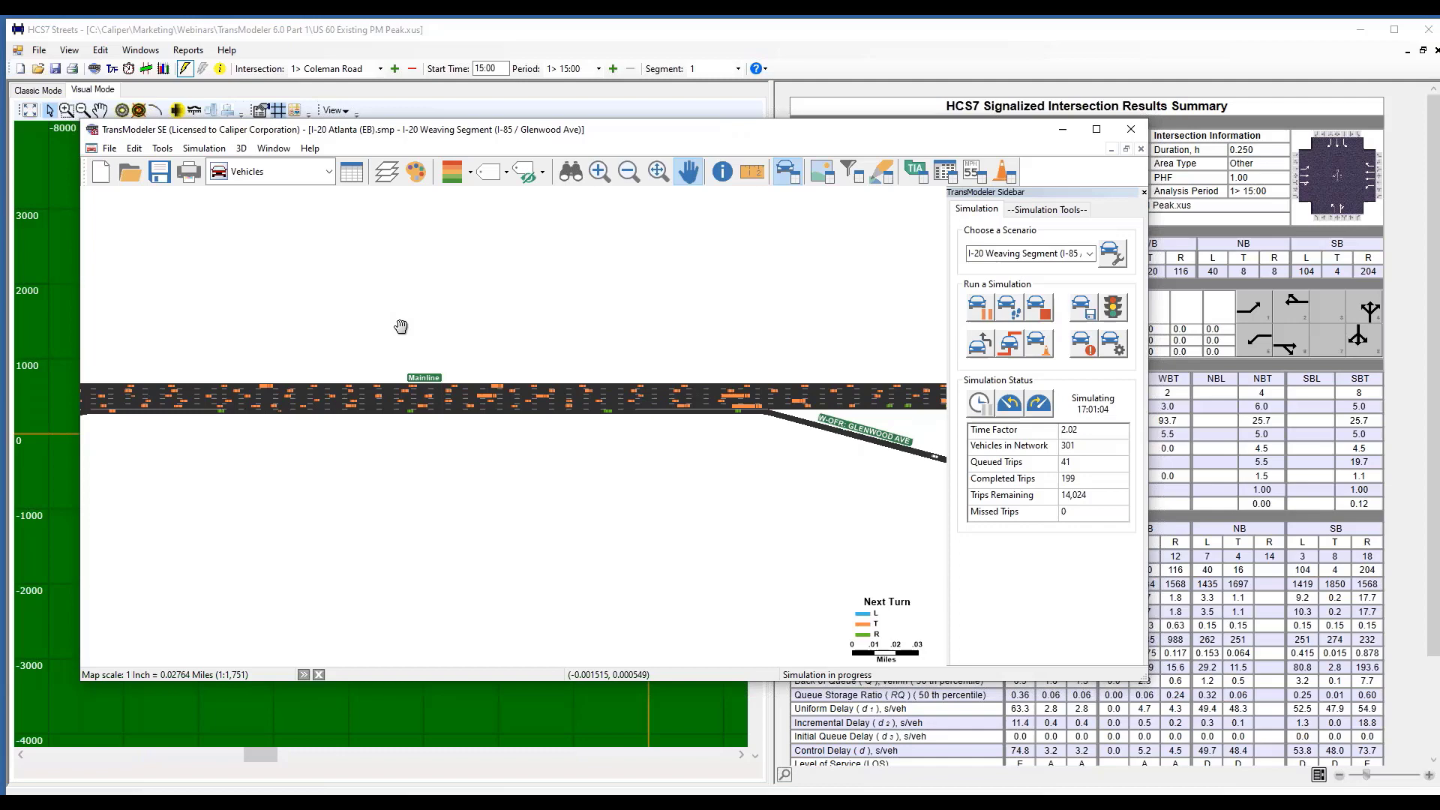
left_click_drag(376, 472, 422, 453)
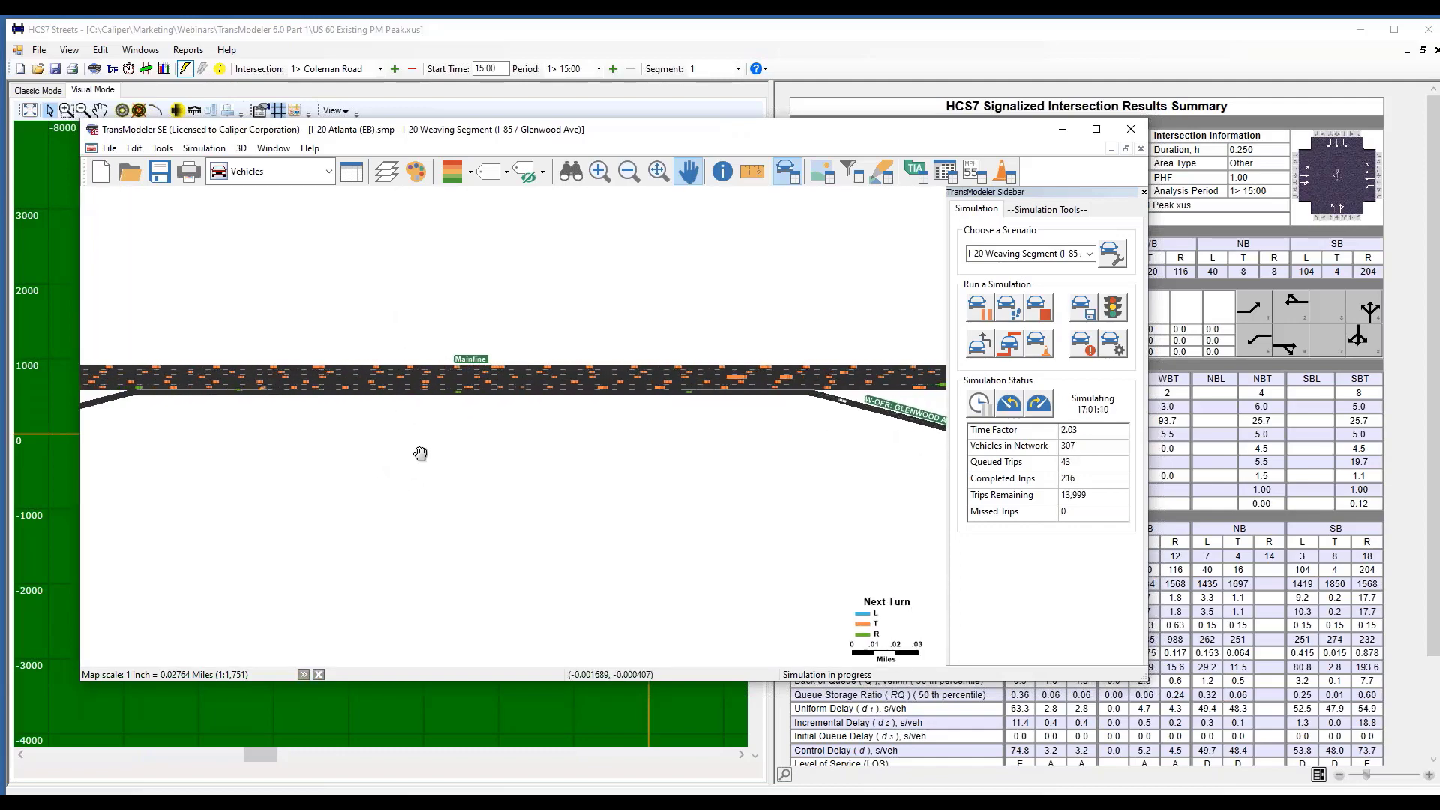
scroll(420, 453, "down", 2)
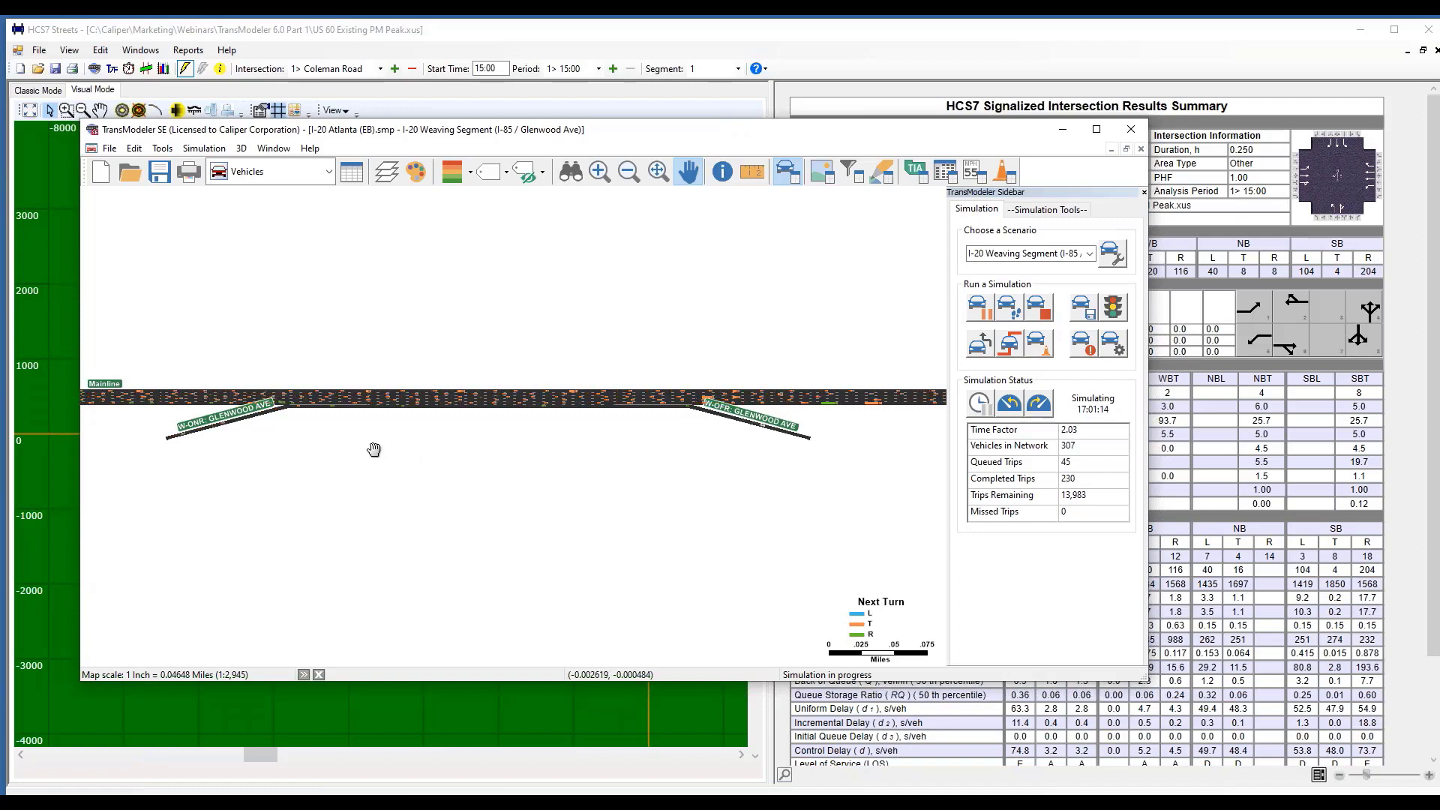
left_click_drag(374, 450, 424, 426)
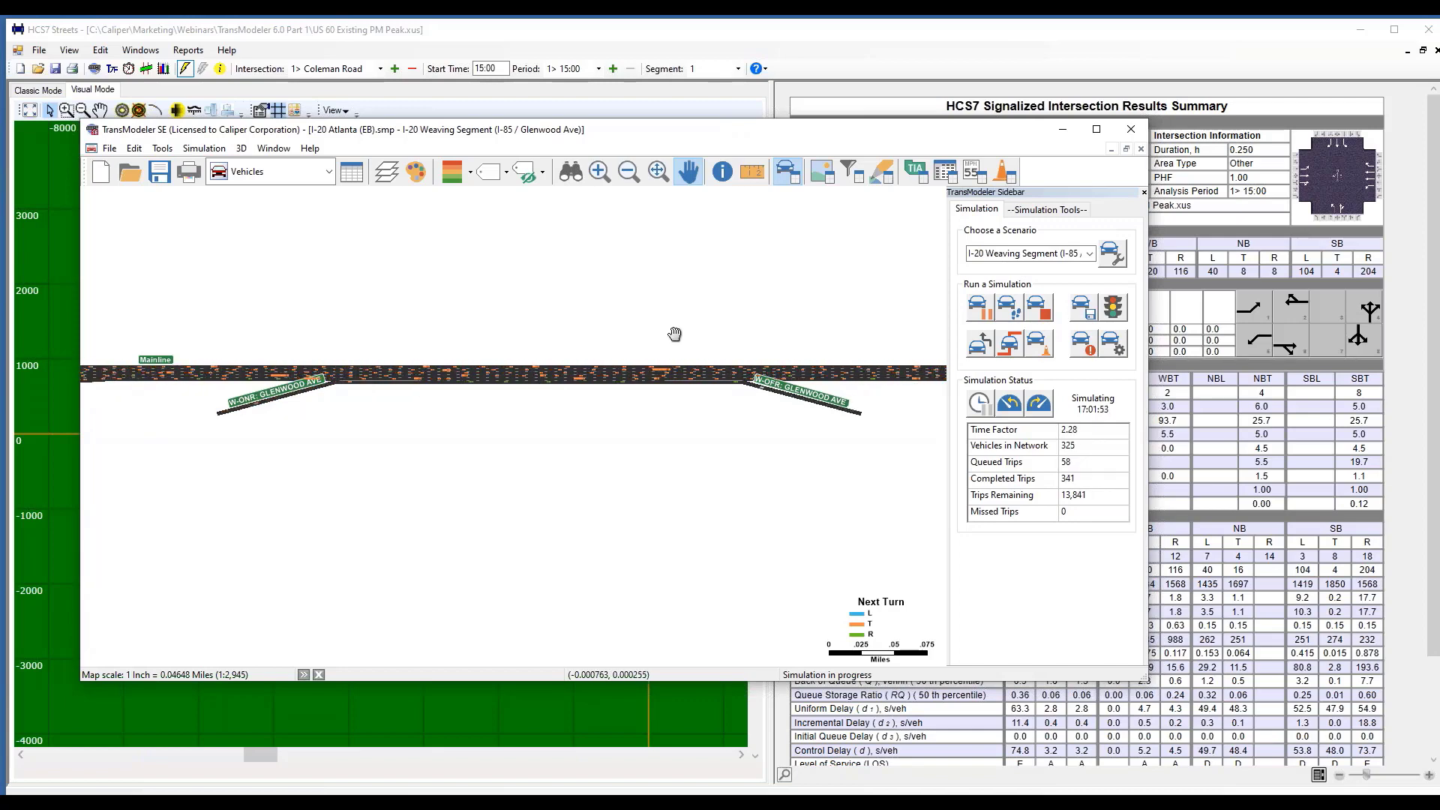
left_click(978, 327)
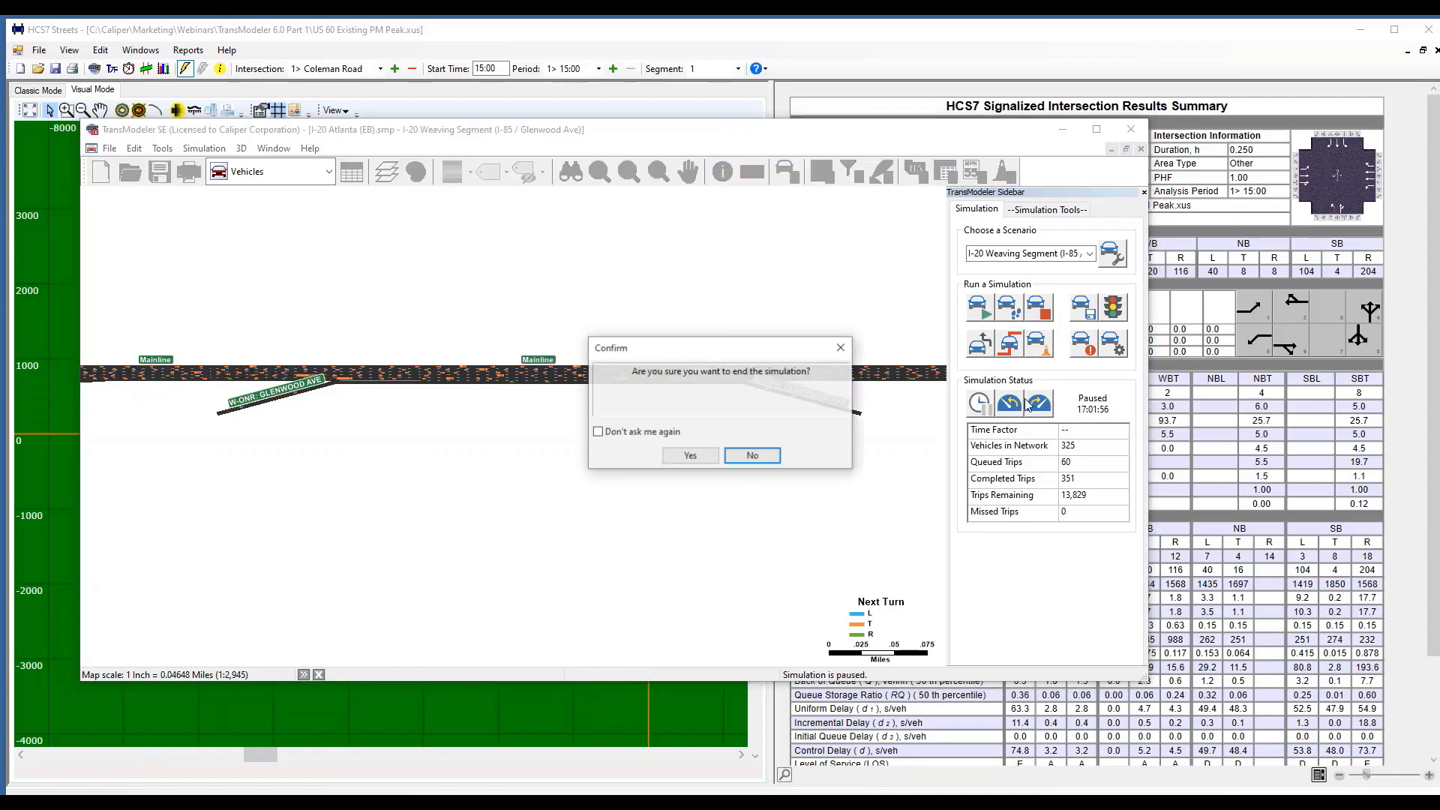
left_click(750, 456)
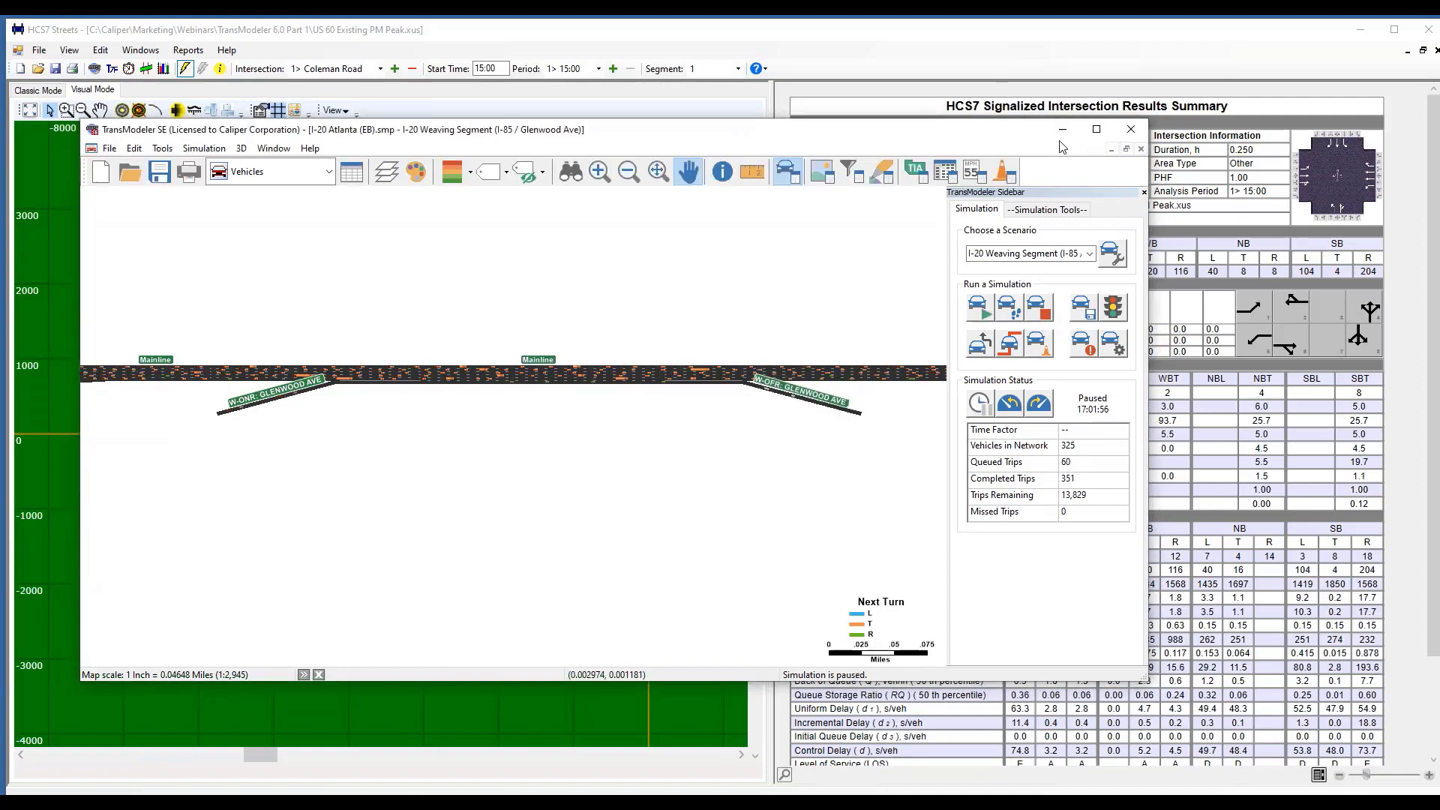
Present from slide 14 in PowerPoint and advance to the II. Import into TransModeler slide
key("alt+Tab")
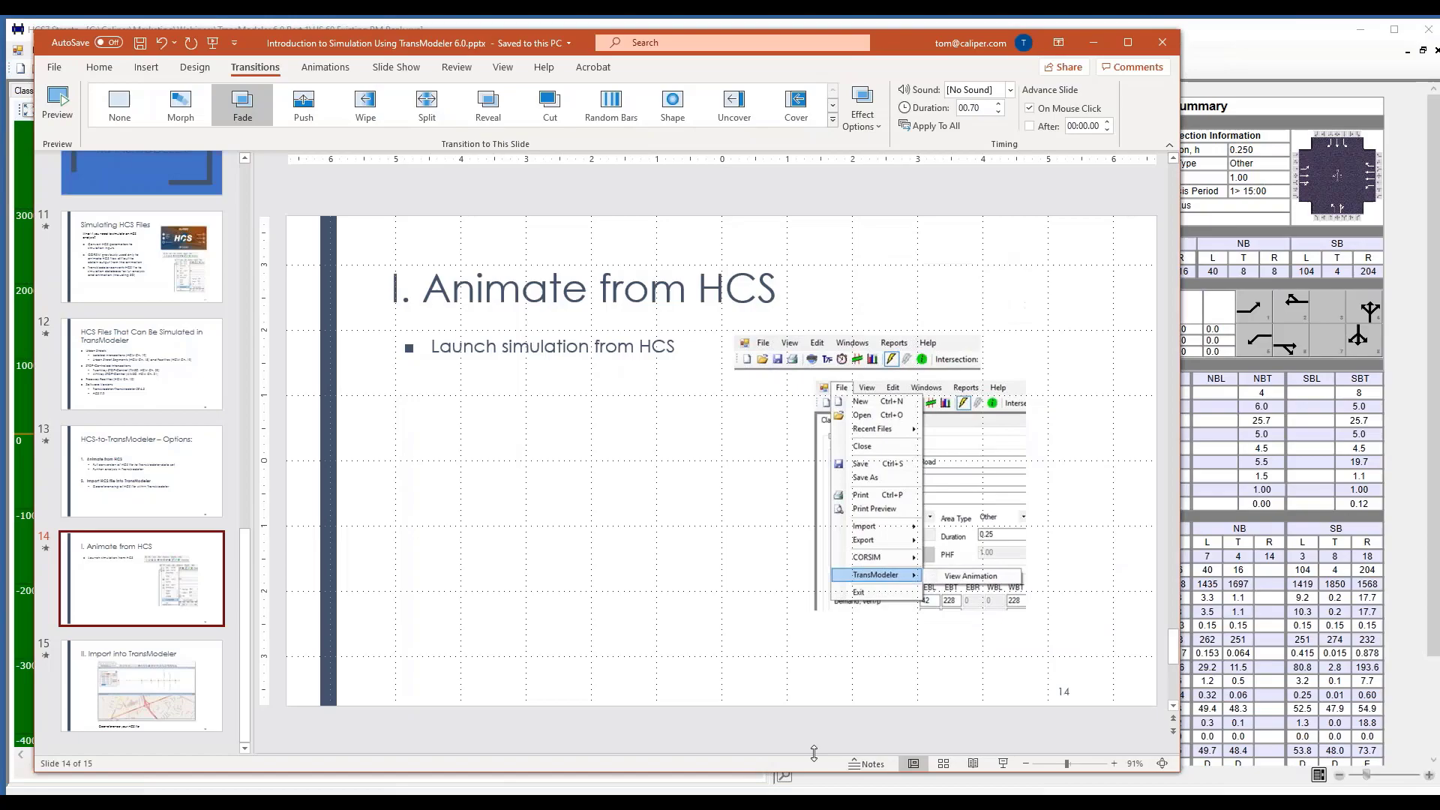
left_click(1001, 763)
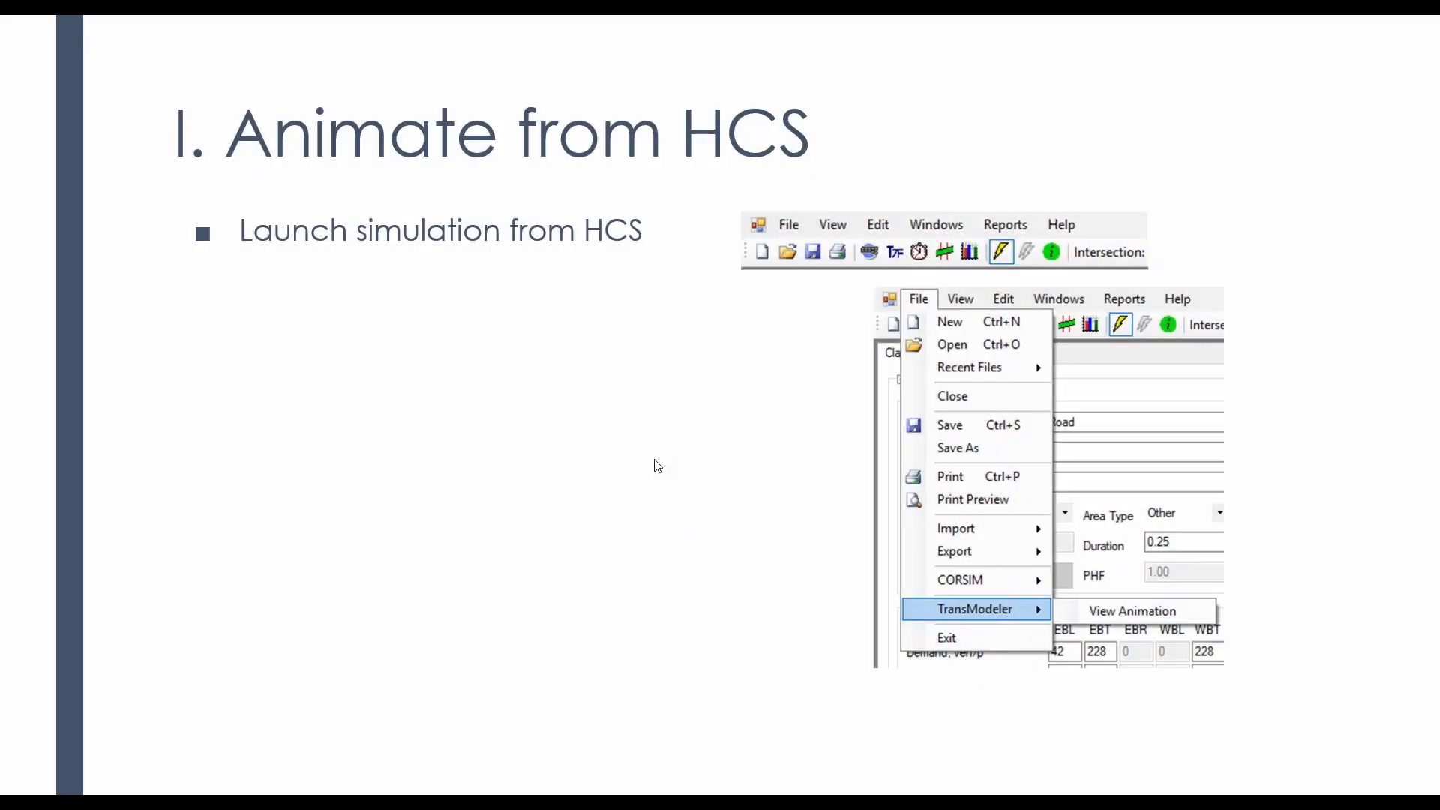
left_click(657, 466)
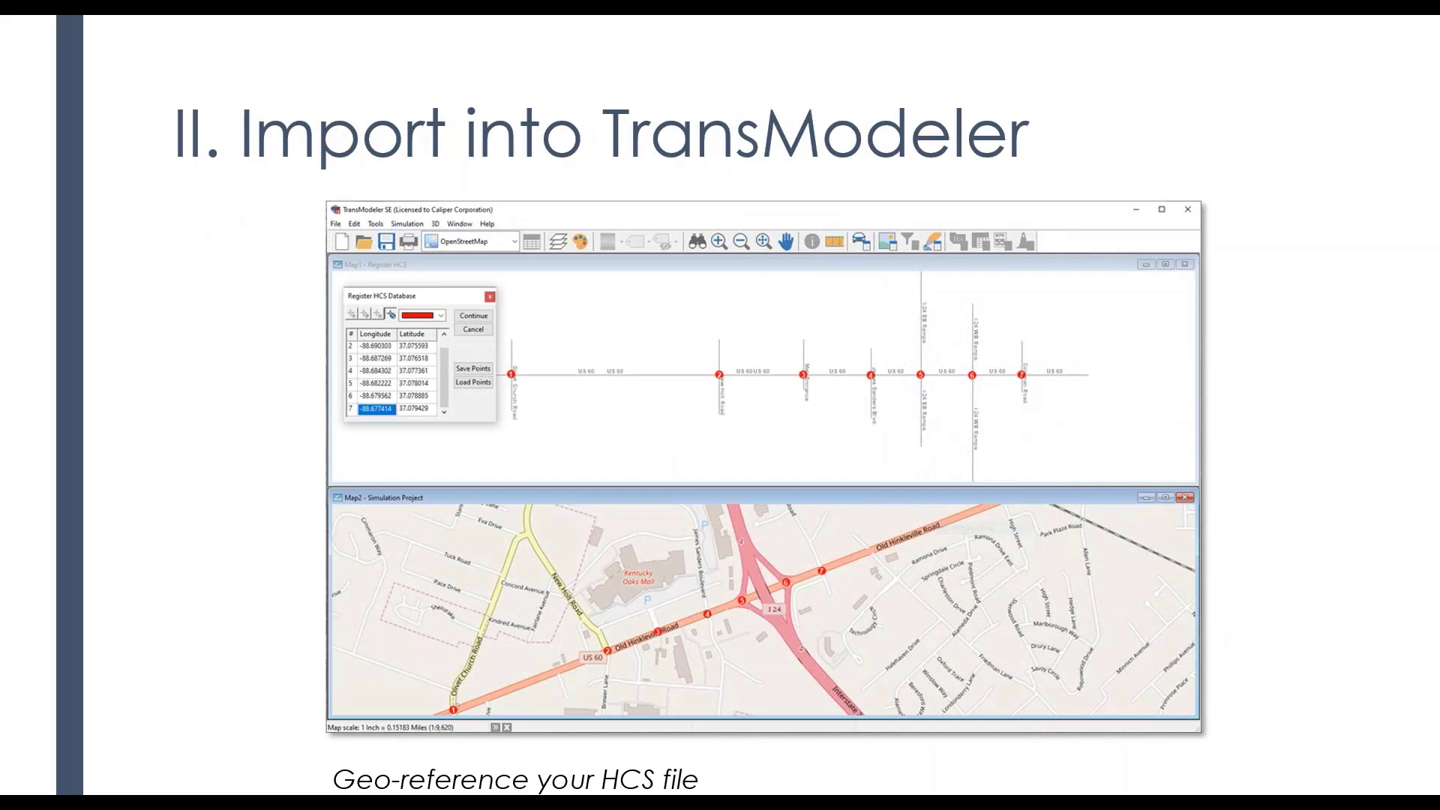